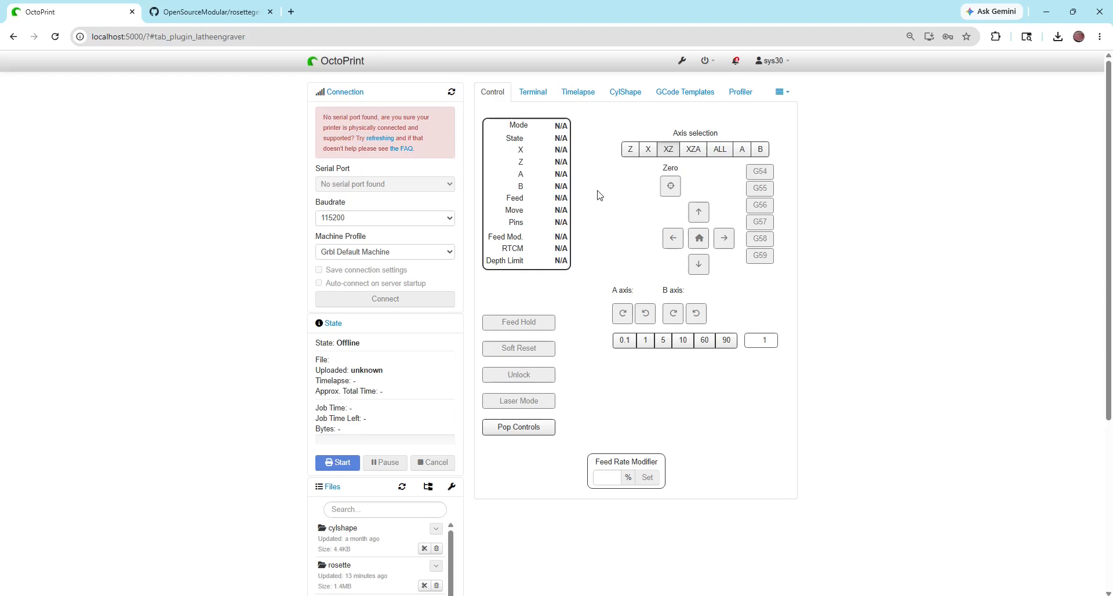
Open the latest v0.1.2 release of rosettegenerator on GitHub and copy the link address of OctoPrint-RosetteGenerator.zip
left_click(189, 12)
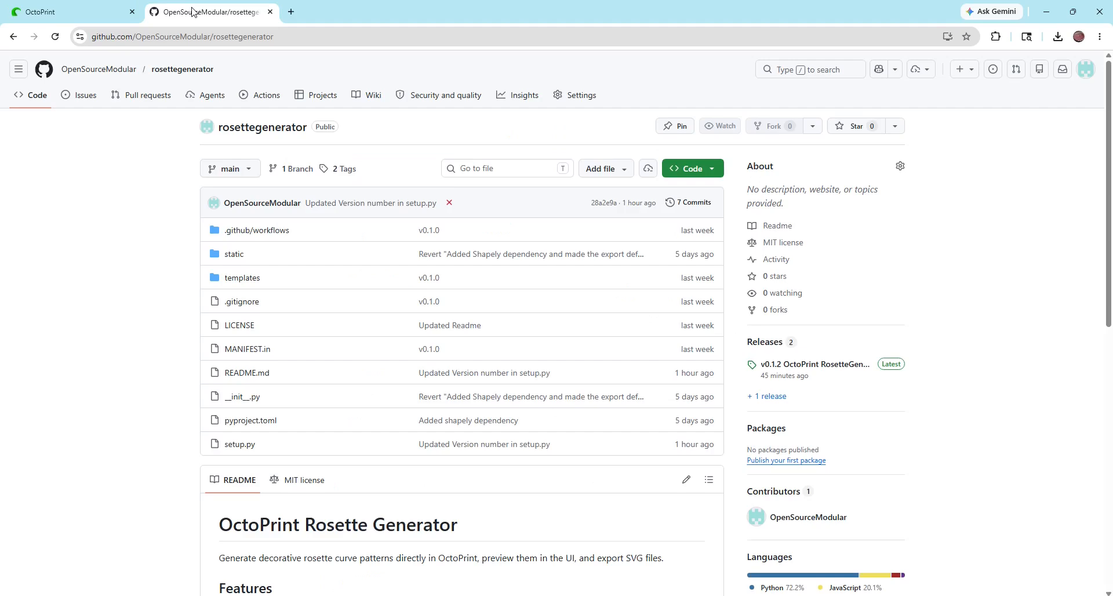
left_click(892, 371)
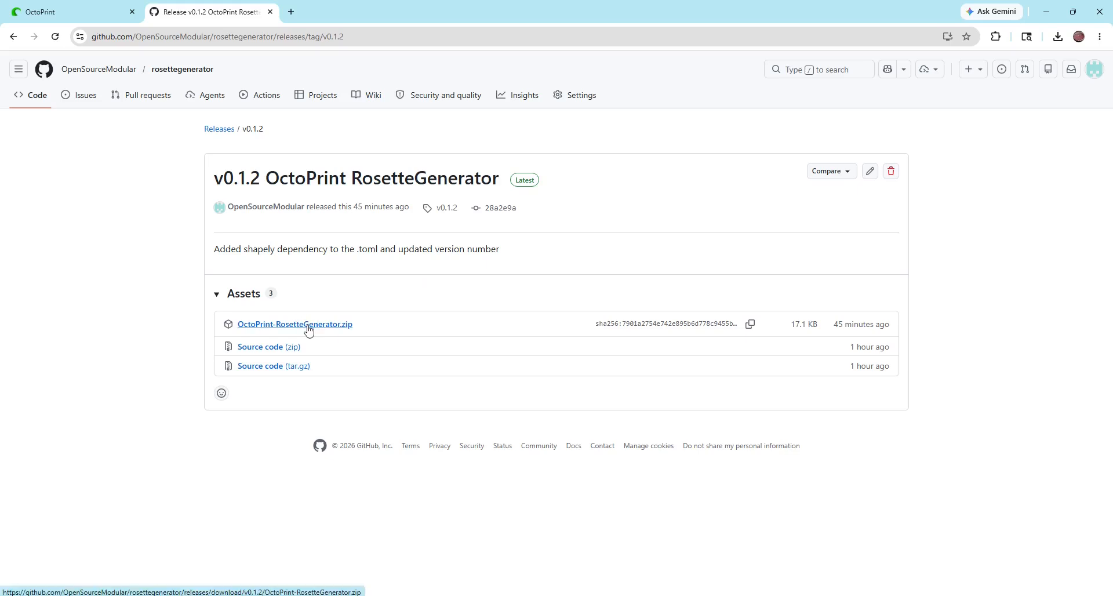
right_click(334, 327)
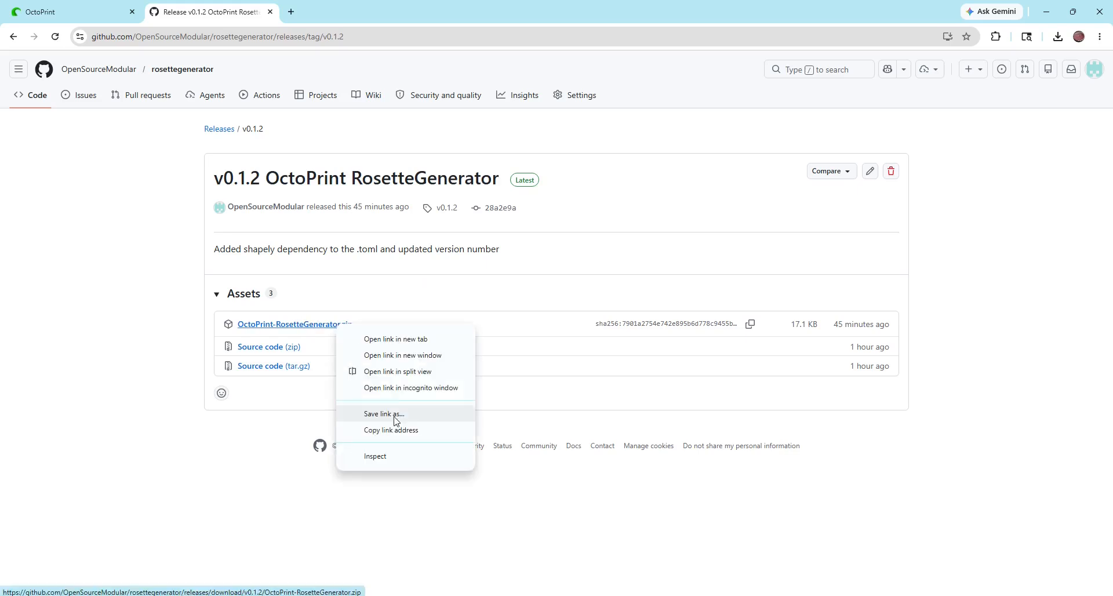
left_click(394, 430)
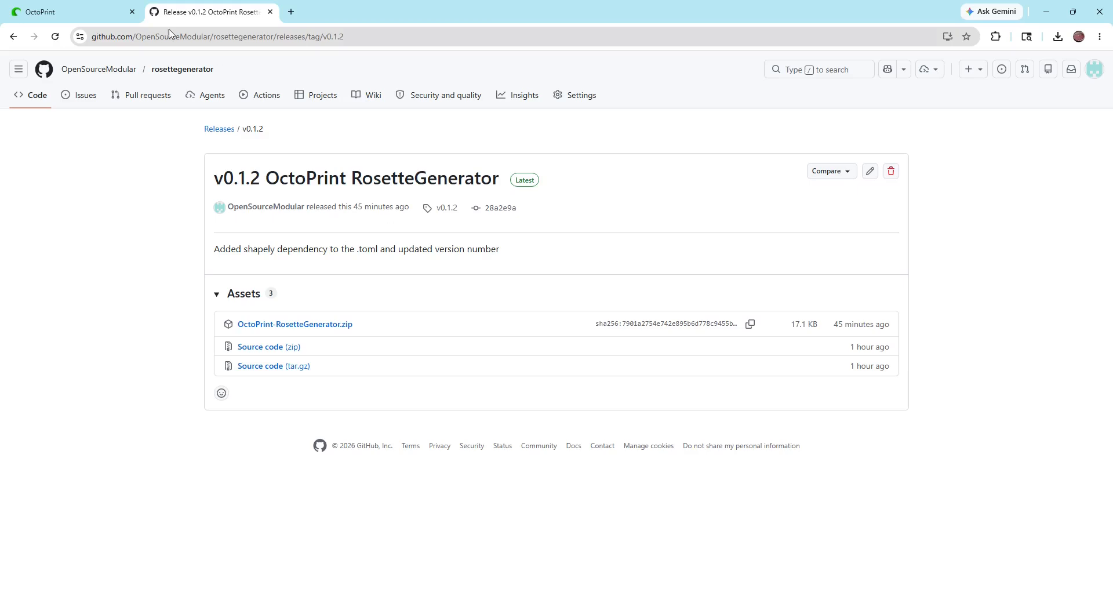
Switch to OctoPrint and install the RosetteGenerator plugin from the copied URL using the Plugin Manager
left_click(65, 13)
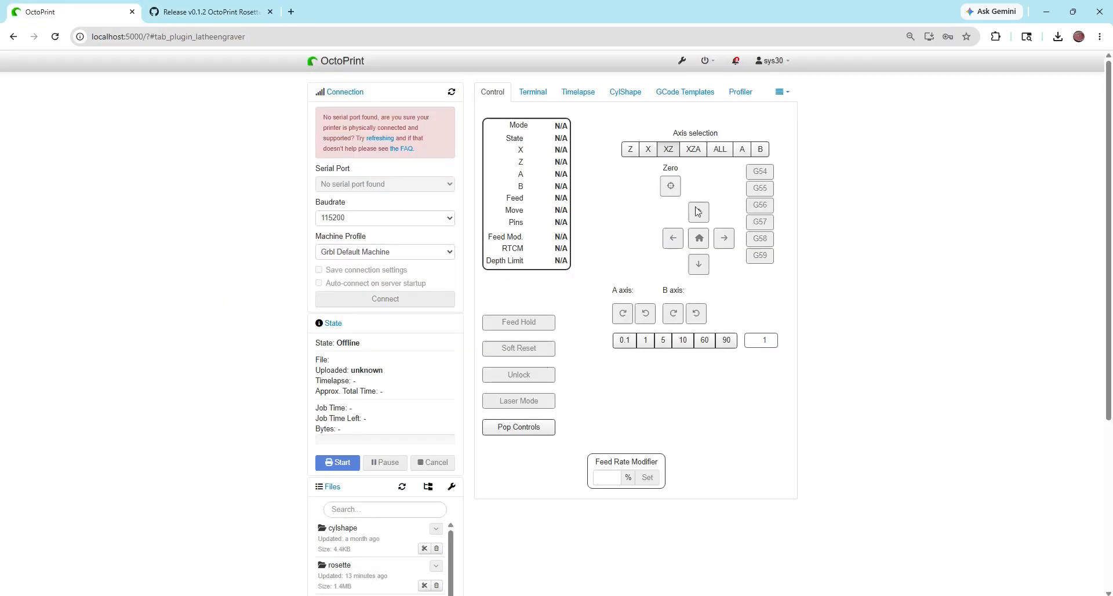
left_click(680, 62)
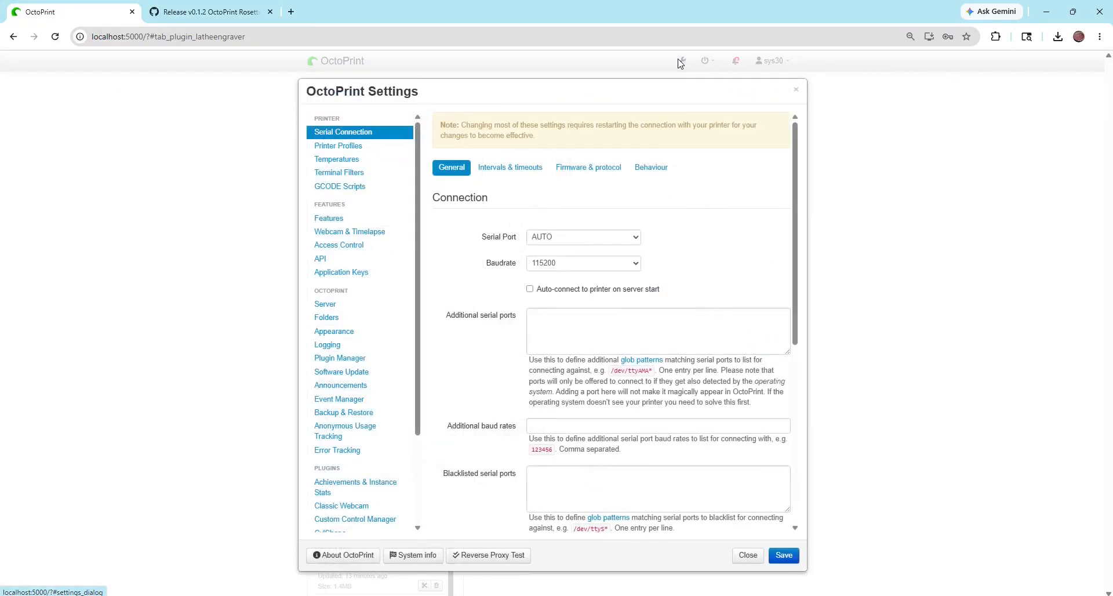
left_click(329, 359)
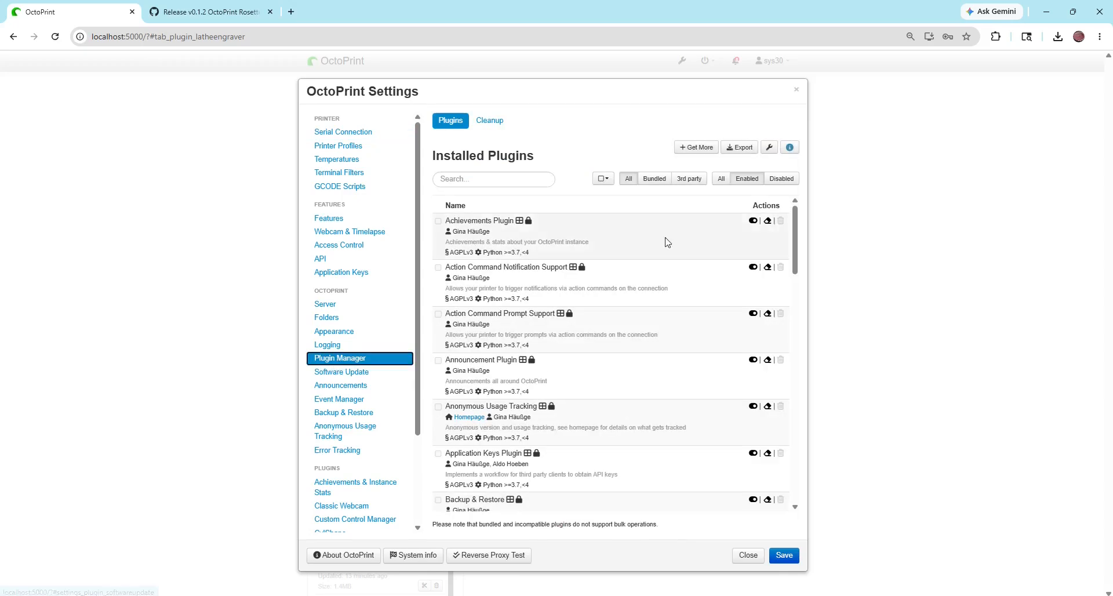
left_click(693, 148)
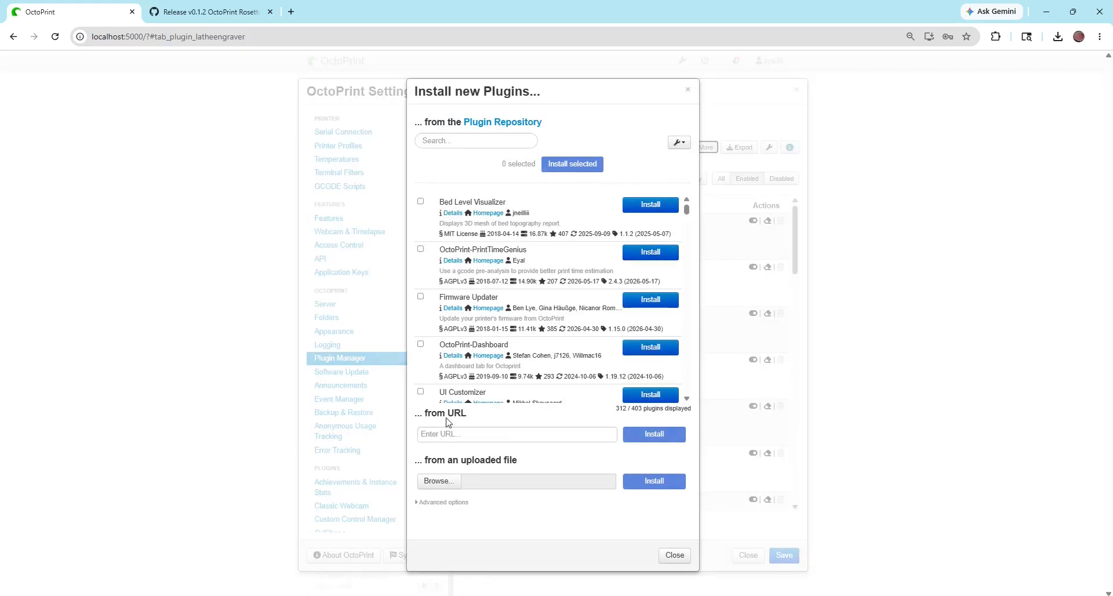
left_click(426, 436)
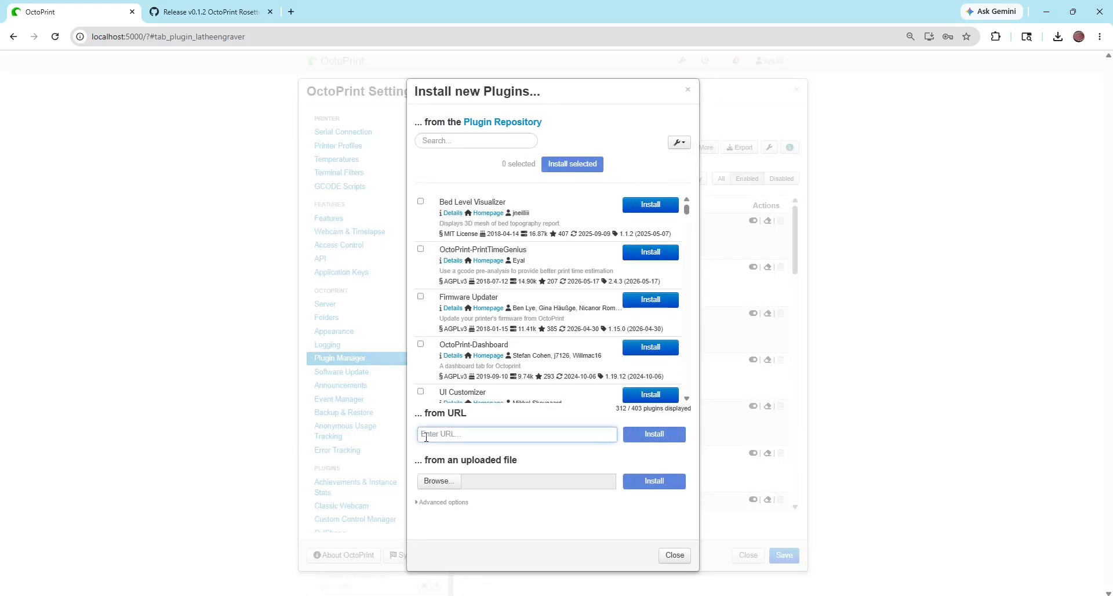
type("https://github.com/OpenSourceModular/rosettegenerator/releases/download/v0.1.2/OctoPrint-RosetteGenerator.zip")
left_click(655, 435)
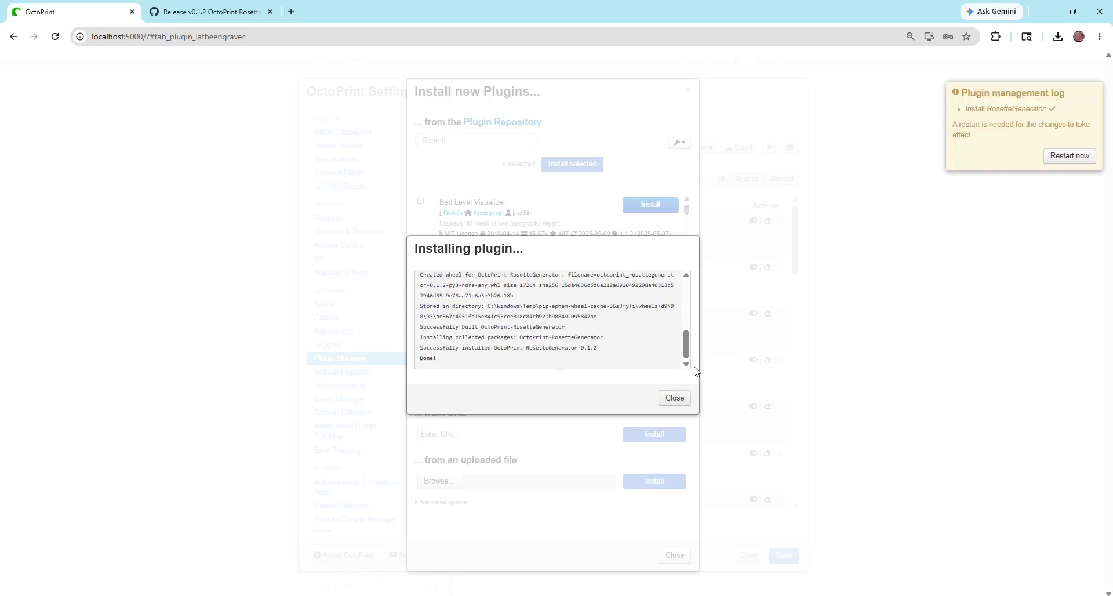
Restart the OctoPrint server, reconnect to it and log in with the prefilled credentials
left_click(1061, 160)
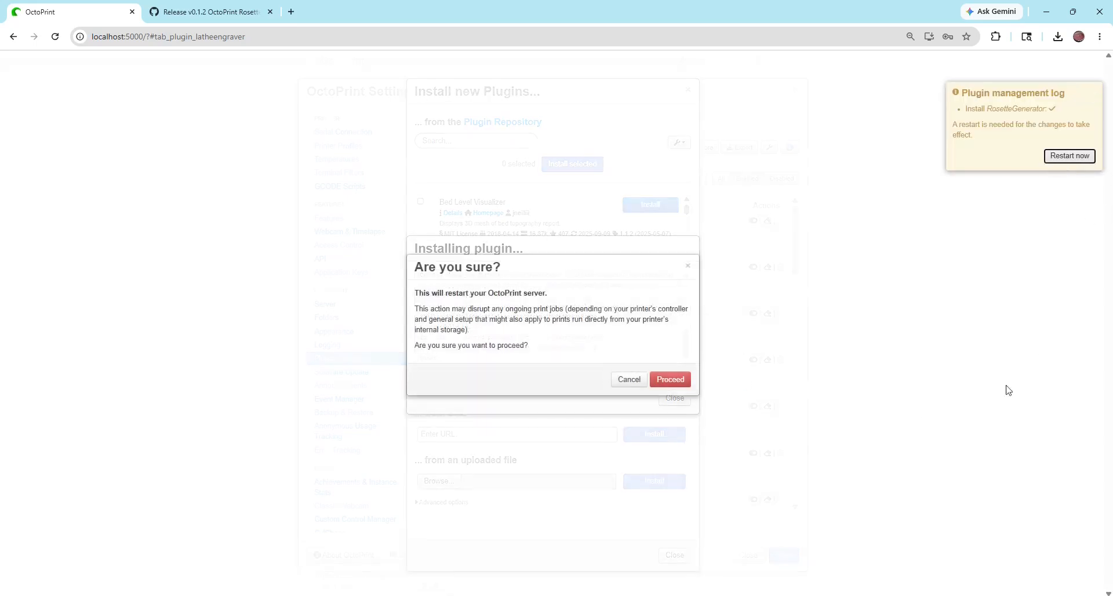
left_click(669, 380)
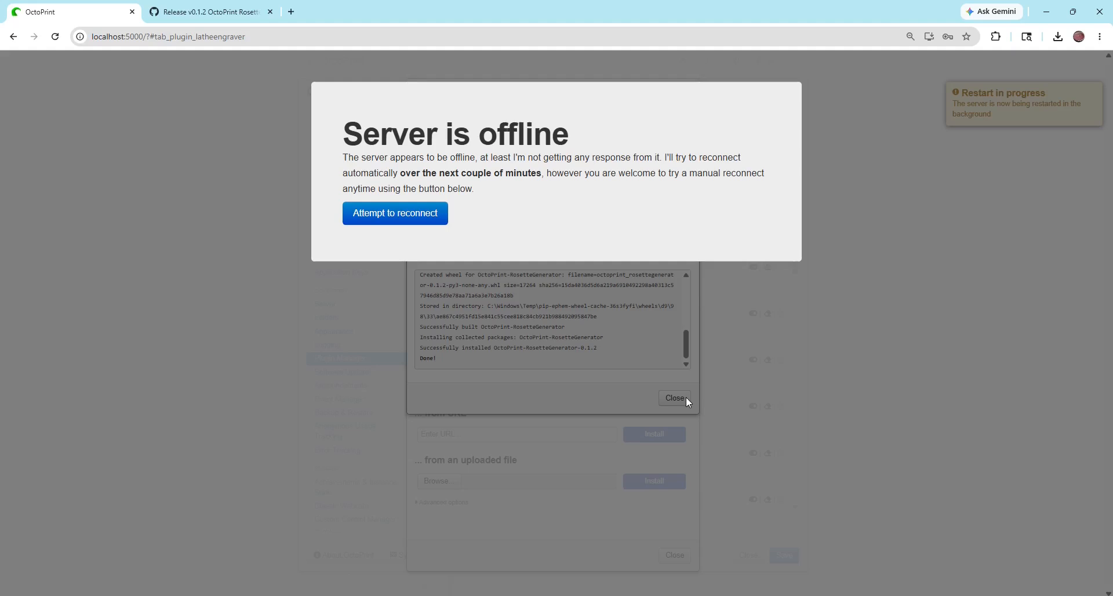
left_click(421, 212)
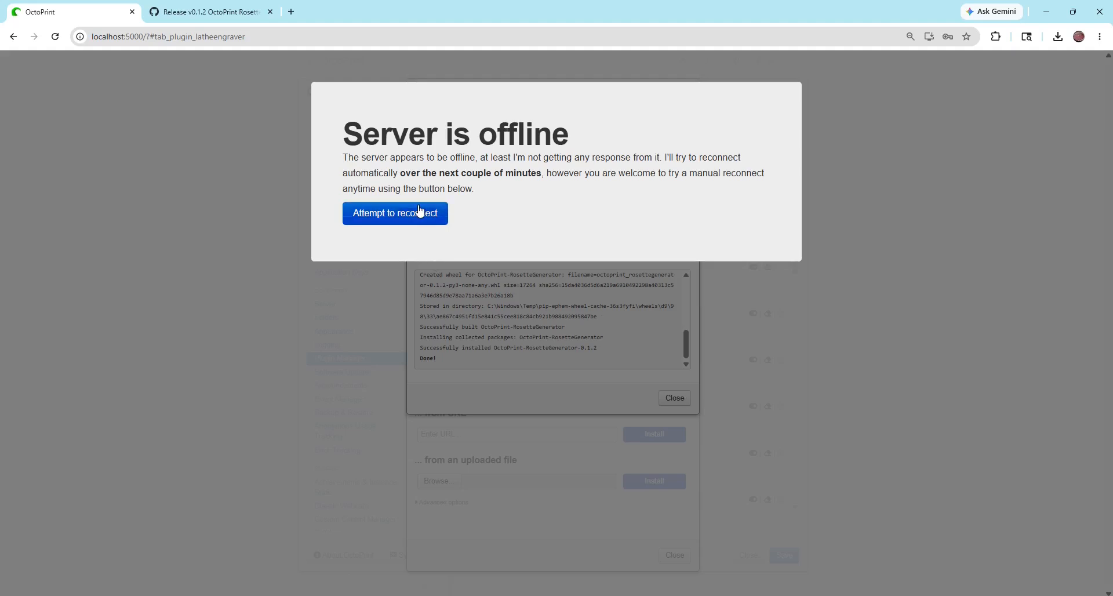
left_click(436, 218)
left_click(436, 218)
left_click(395, 211)
left_click(430, 217)
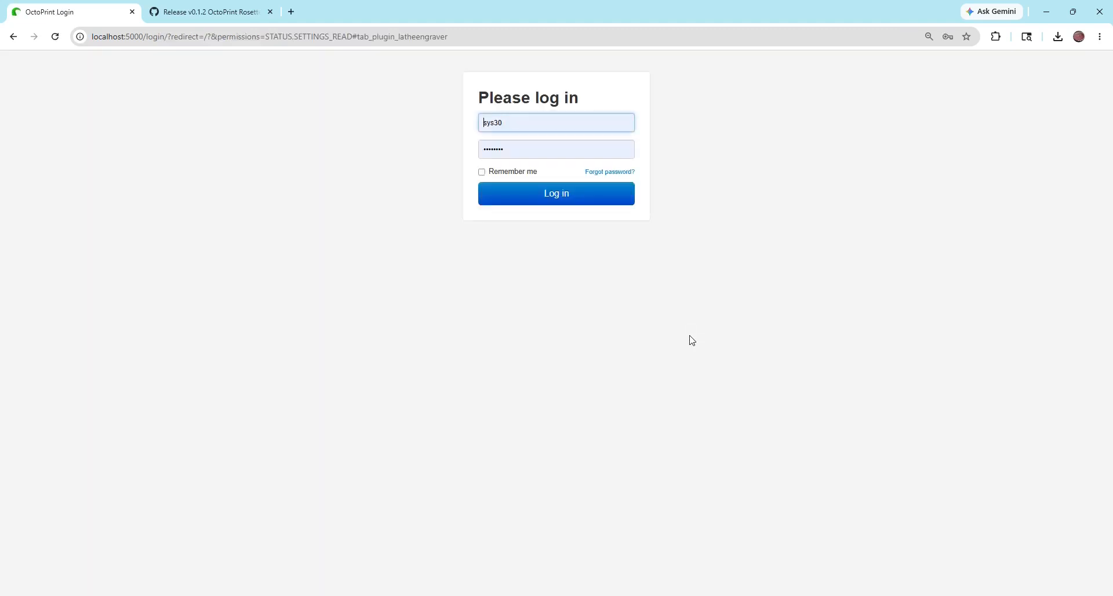
left_click(556, 195)
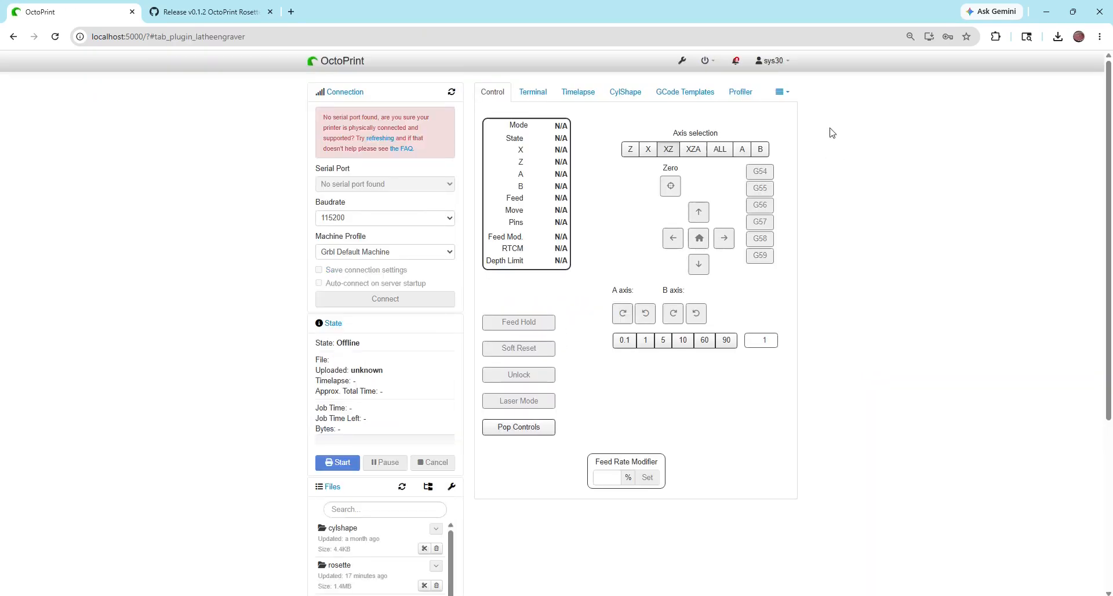
Check the additional plugin tabs and the installed plugins list for the RosetteGenerator entry
left_click(780, 93)
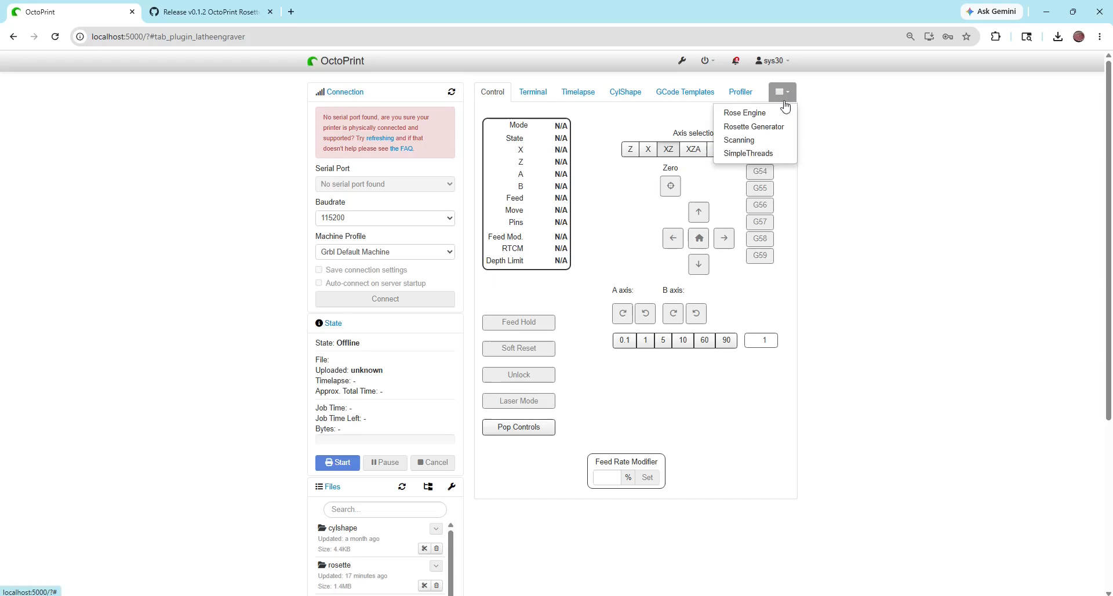
left_click(683, 61)
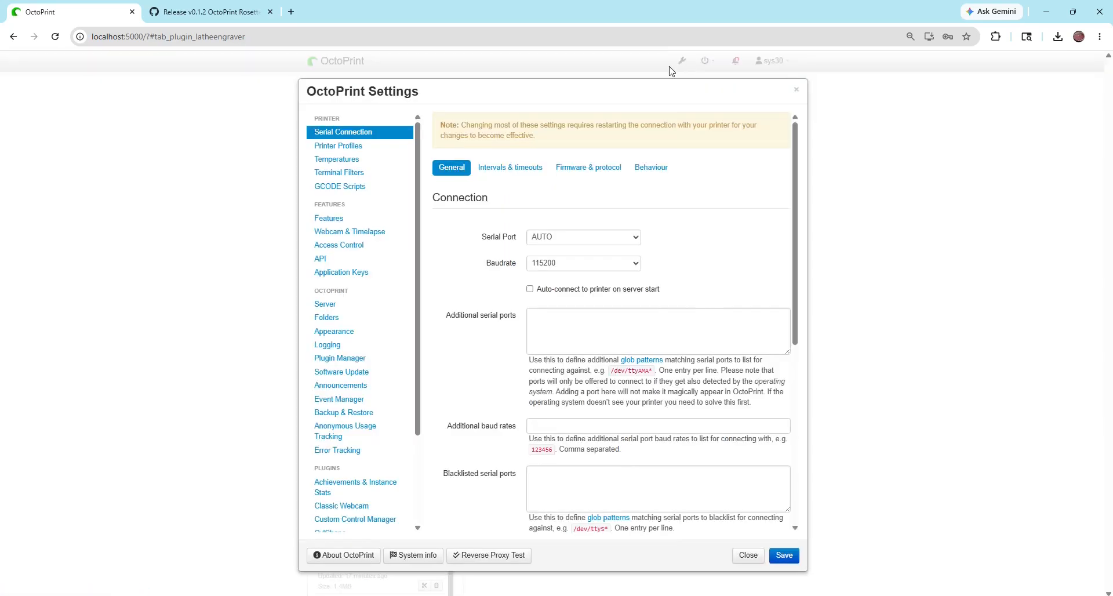
left_click(347, 360)
left_click_drag(794, 219, 810, 425)
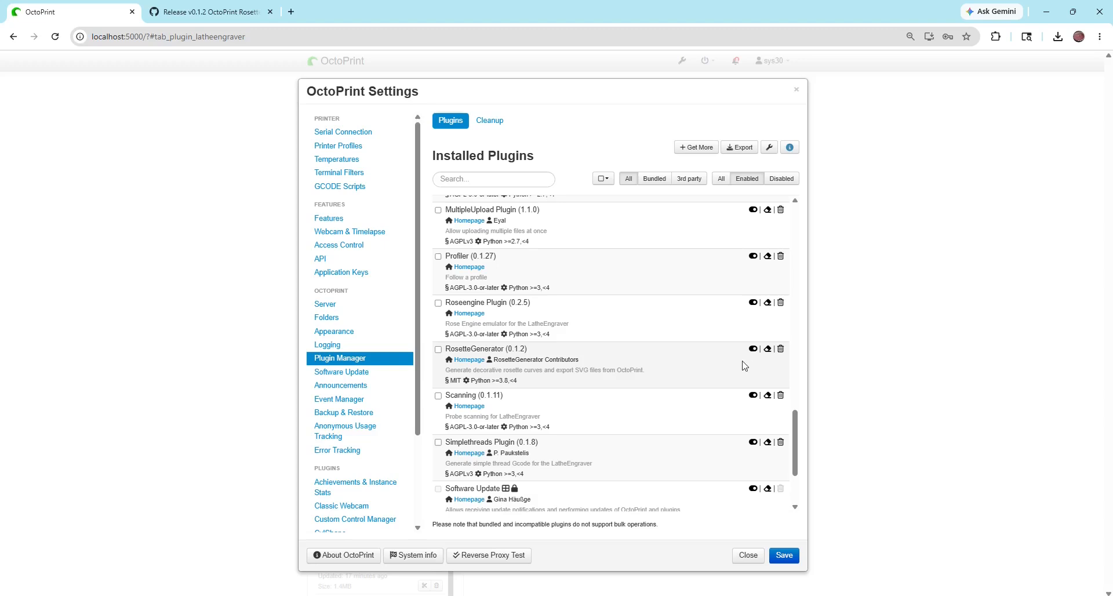
left_click(747, 556)
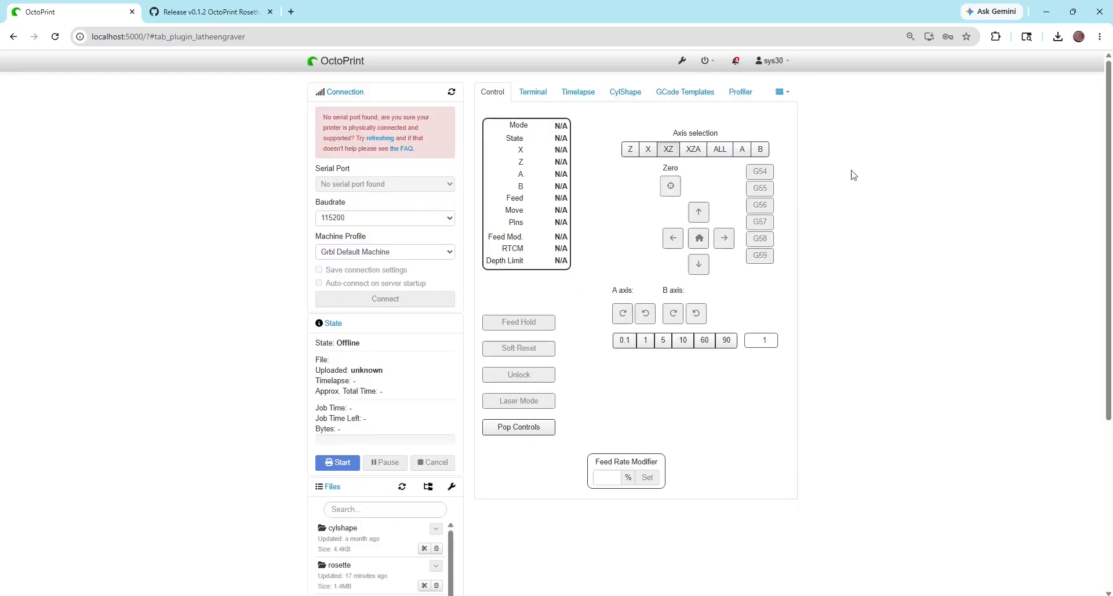
Open the Rosette Generator and look through its available rosette styles, keeping Bump
left_click(778, 96)
left_click(769, 127)
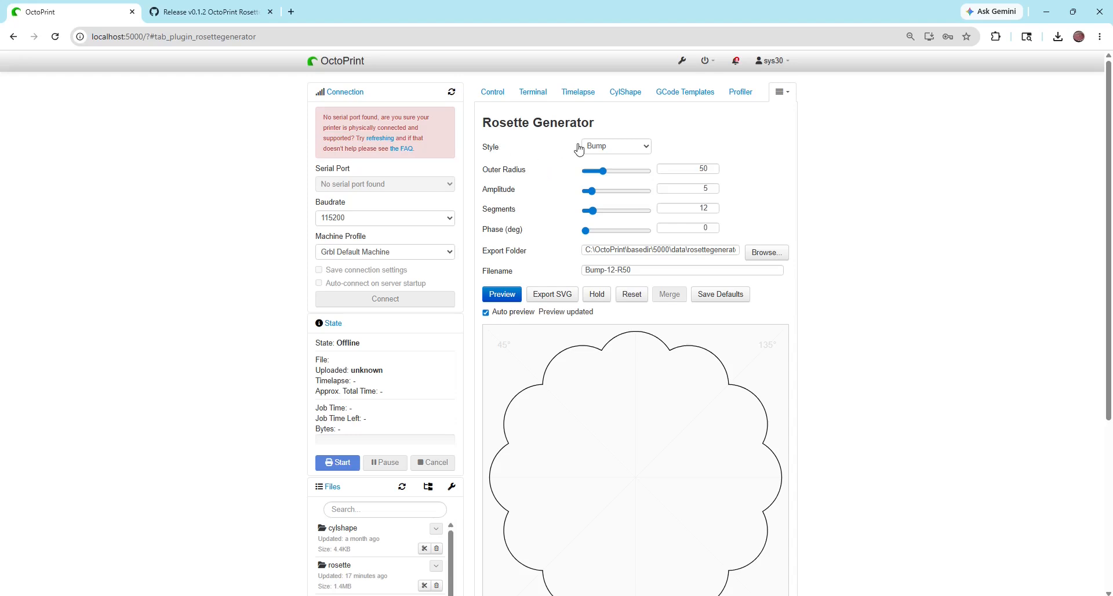
left_click(606, 148)
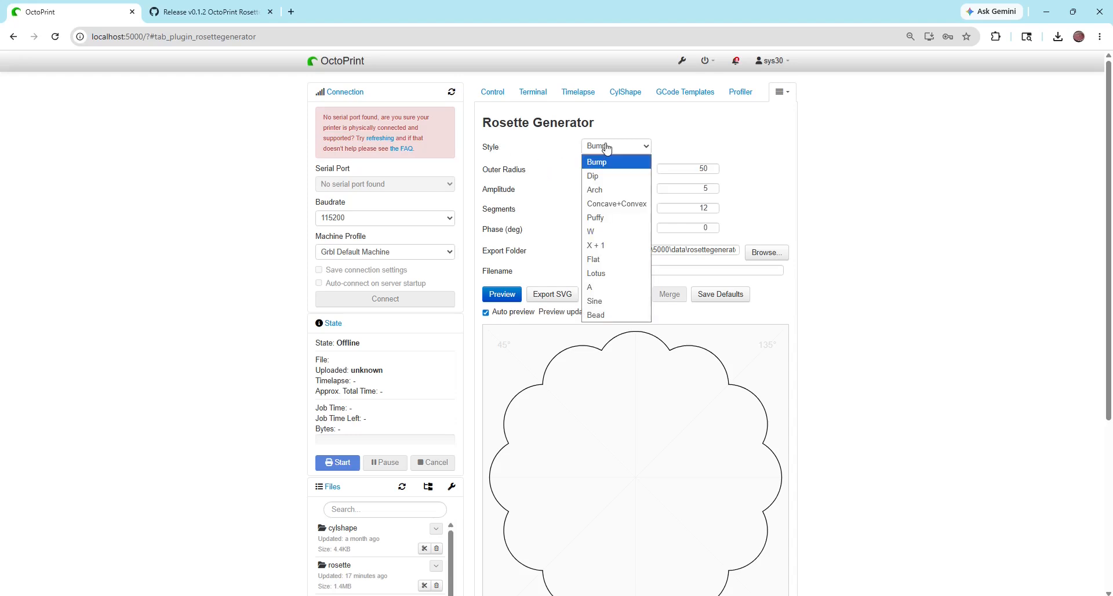
left_click(548, 148)
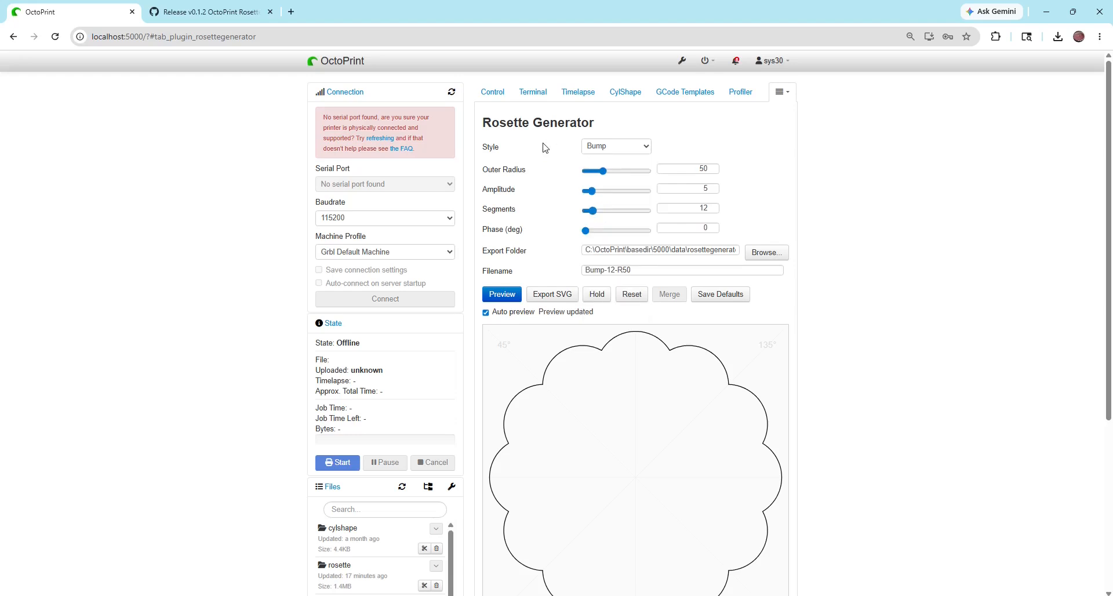
Set the rosette's outer radius to 24.7
mouse_move(606, 176)
left_mouse_down()
mouse_move(621, 174)
mouse_move(594, 182)
mouse_move(605, 174)
left_mouse_up()
double_click(694, 169)
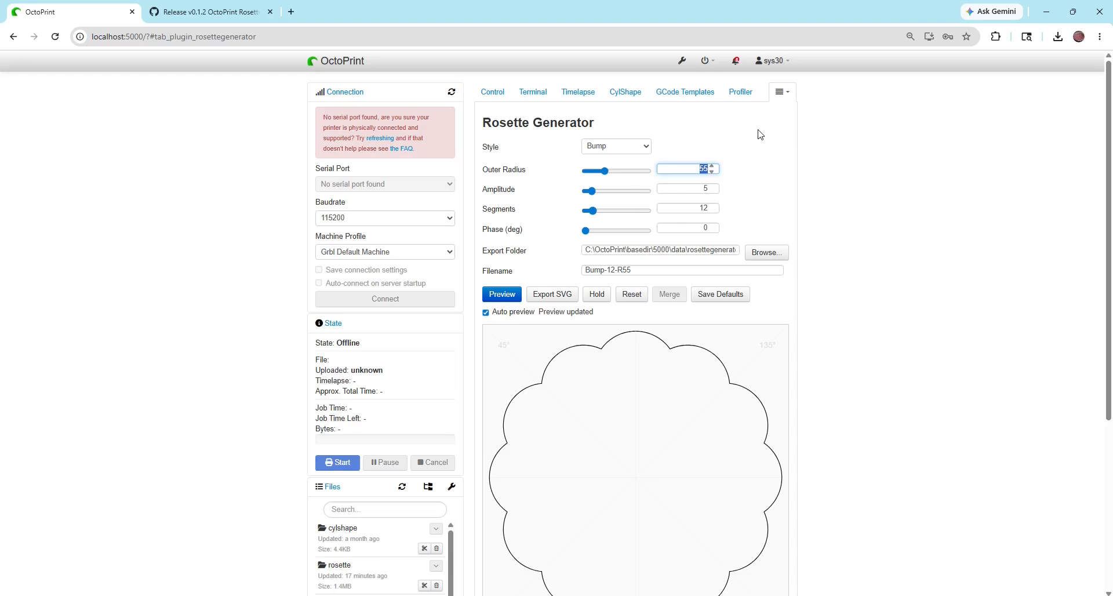
type("24")
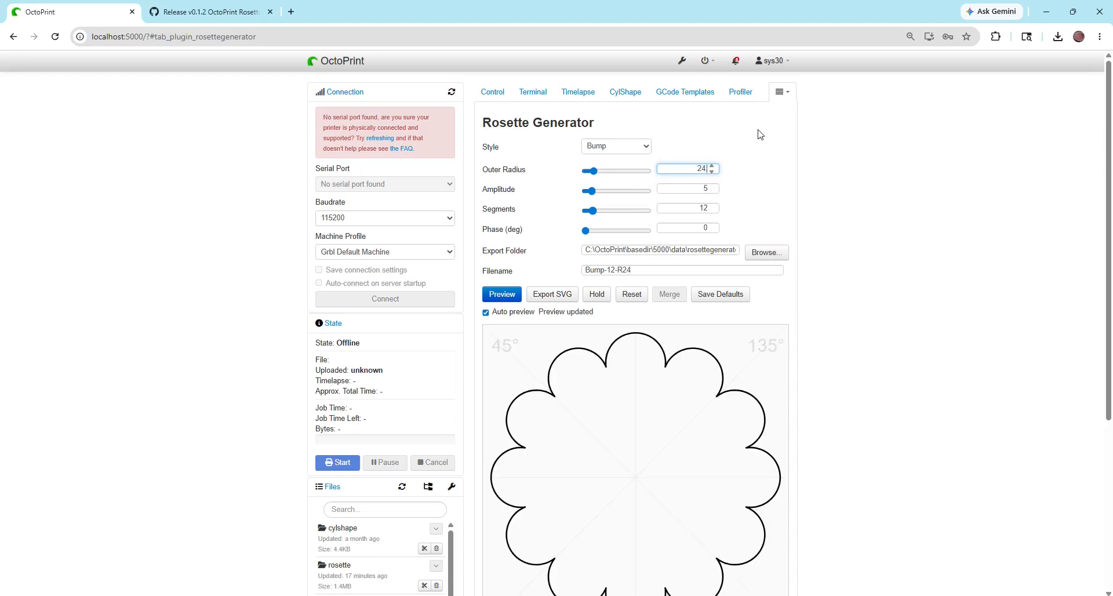
type(".7")
key("Tab")
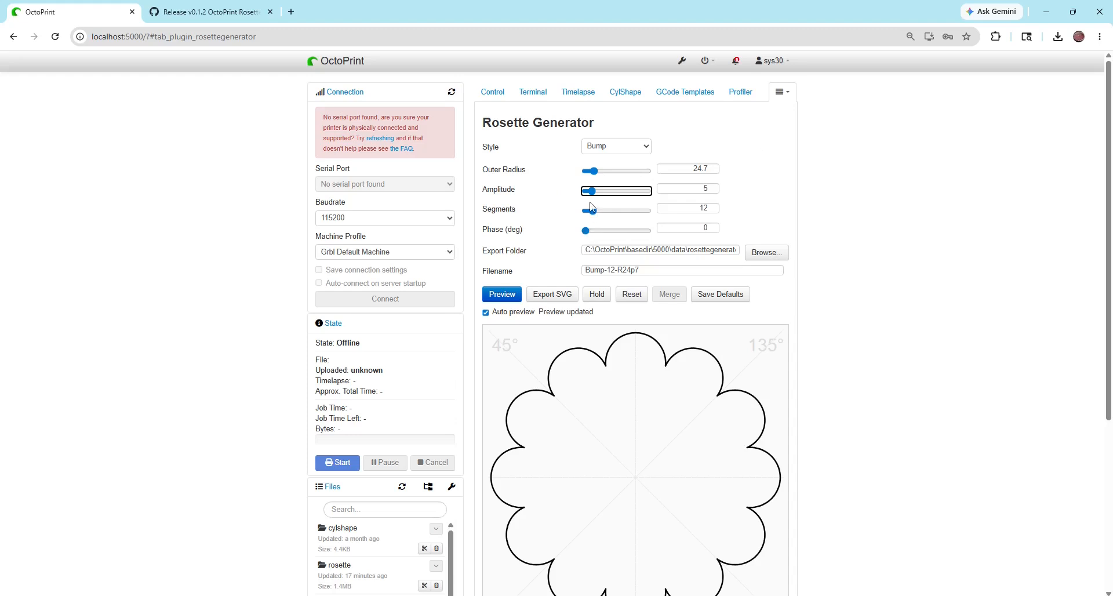
Try different amplitudes and segment counts for the Bump rosette, settling on amplitude 2.5 and 10 segments
left_click(588, 192)
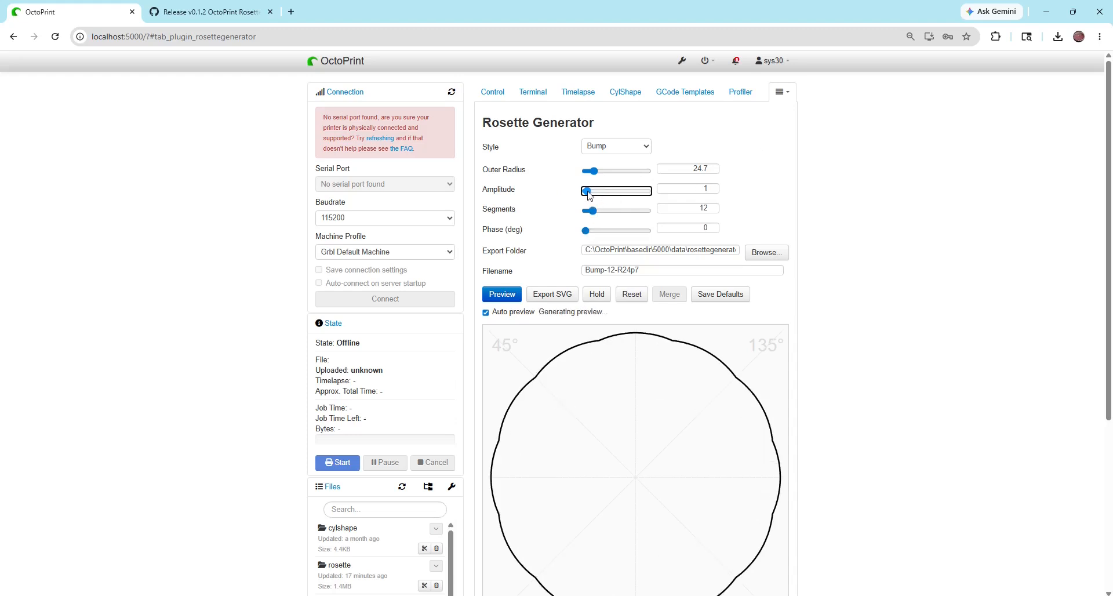
left_click_drag(588, 192, 601, 192)
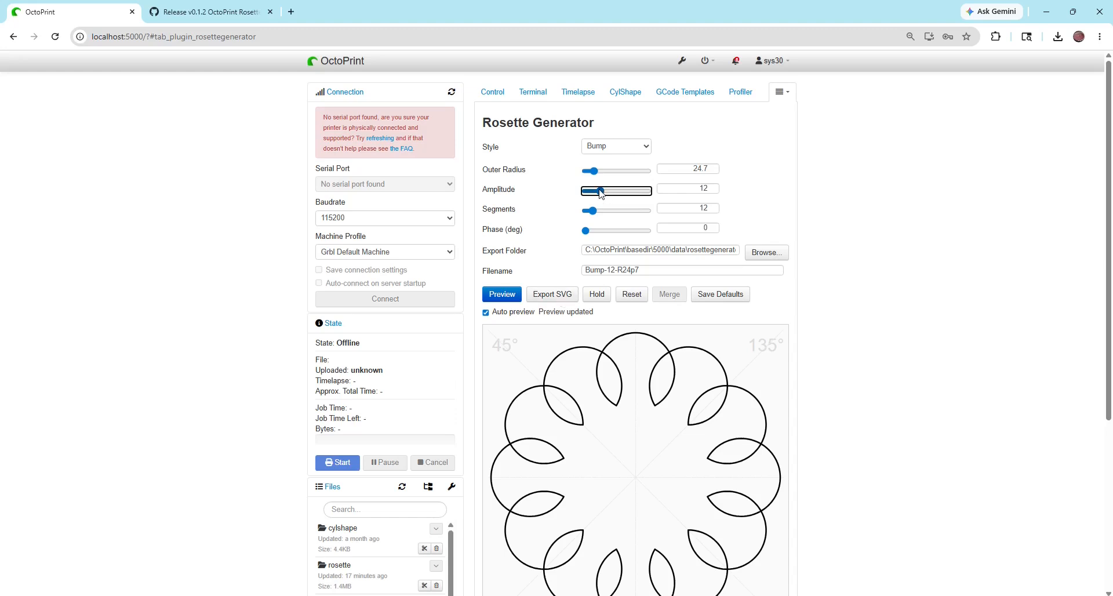
left_click_drag(601, 192, 589, 191)
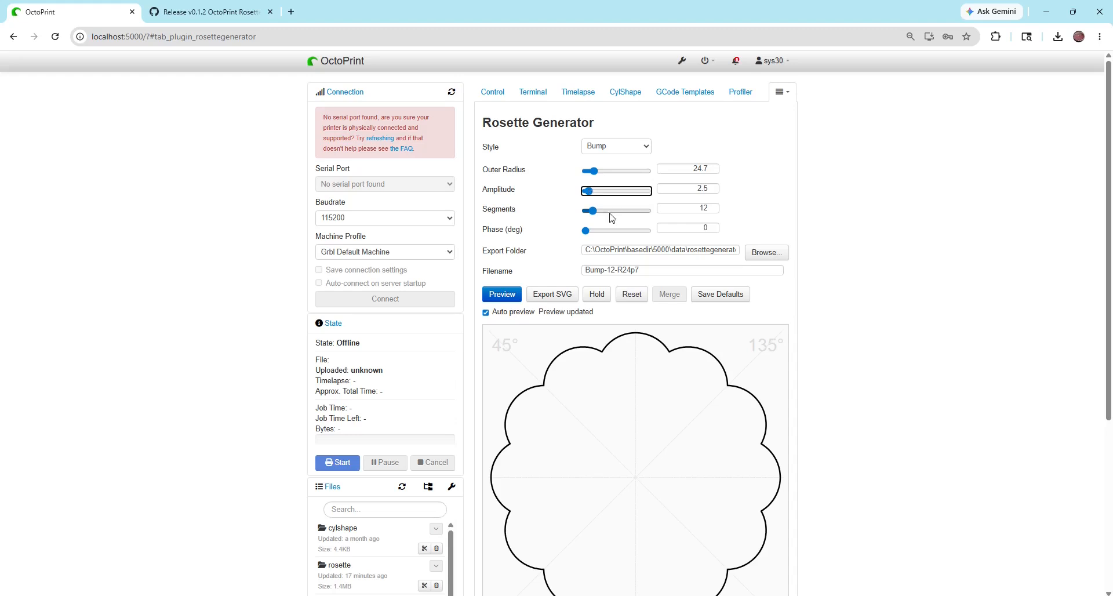
left_click(595, 212)
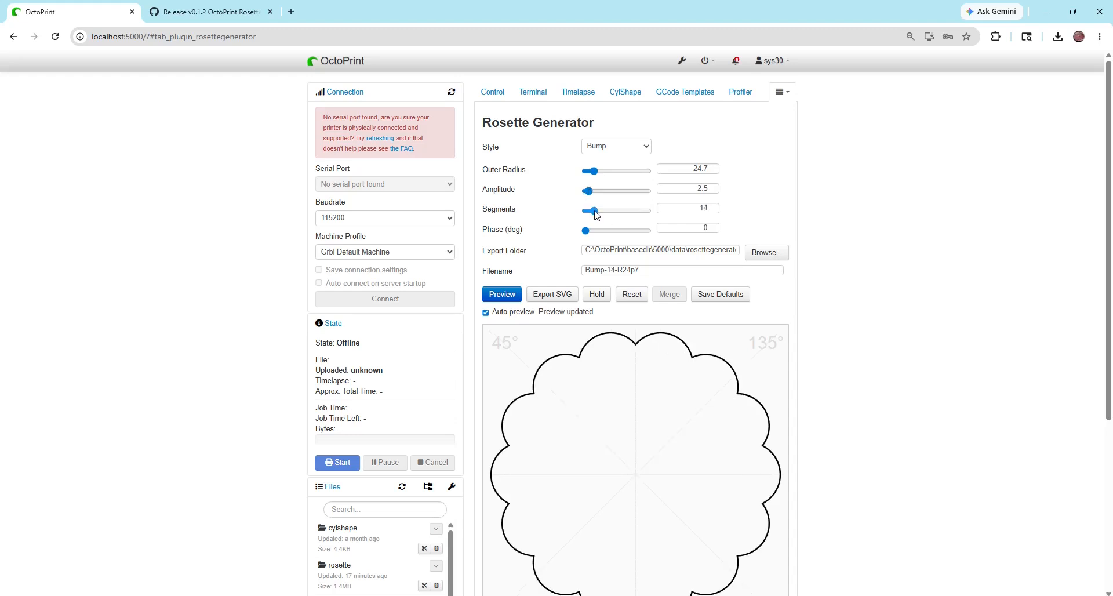
left_click_drag(596, 214, 575, 229)
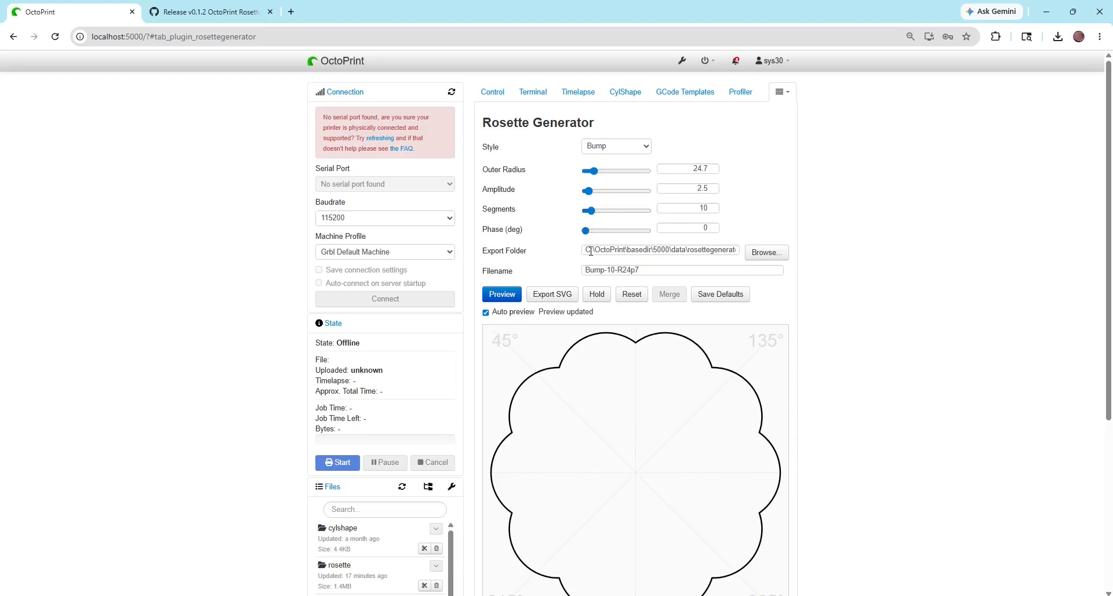
Copy the path of the rosette uploads folder, C:\OctoPrint\basedir\5000\uploads\rosette, from File Explorer and return to OctoPrint
left_click_drag(590, 252, 736, 251)
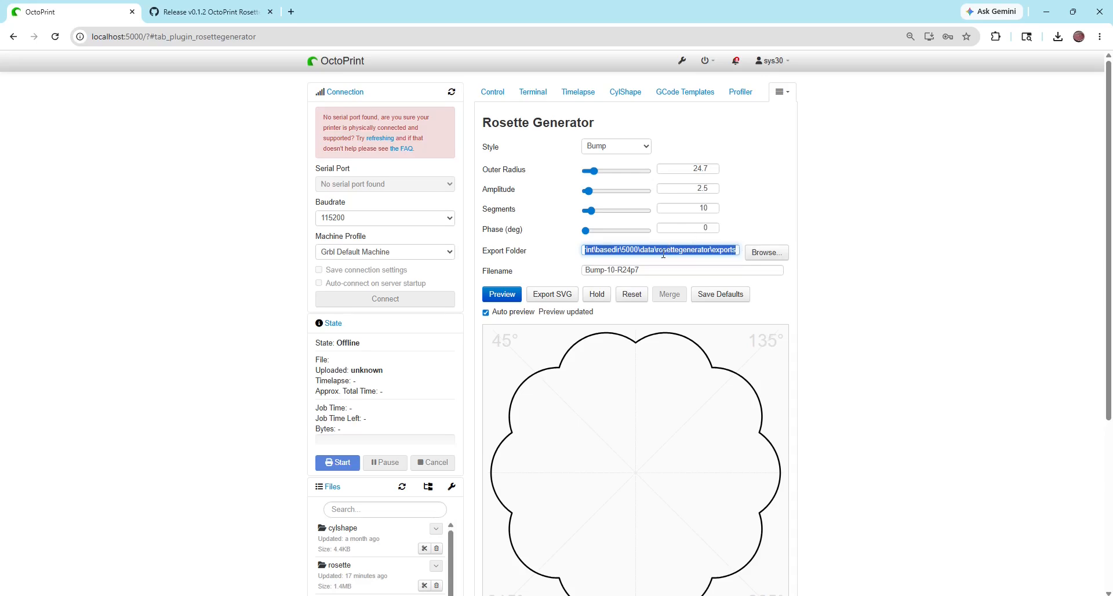
left_click(520, 595)
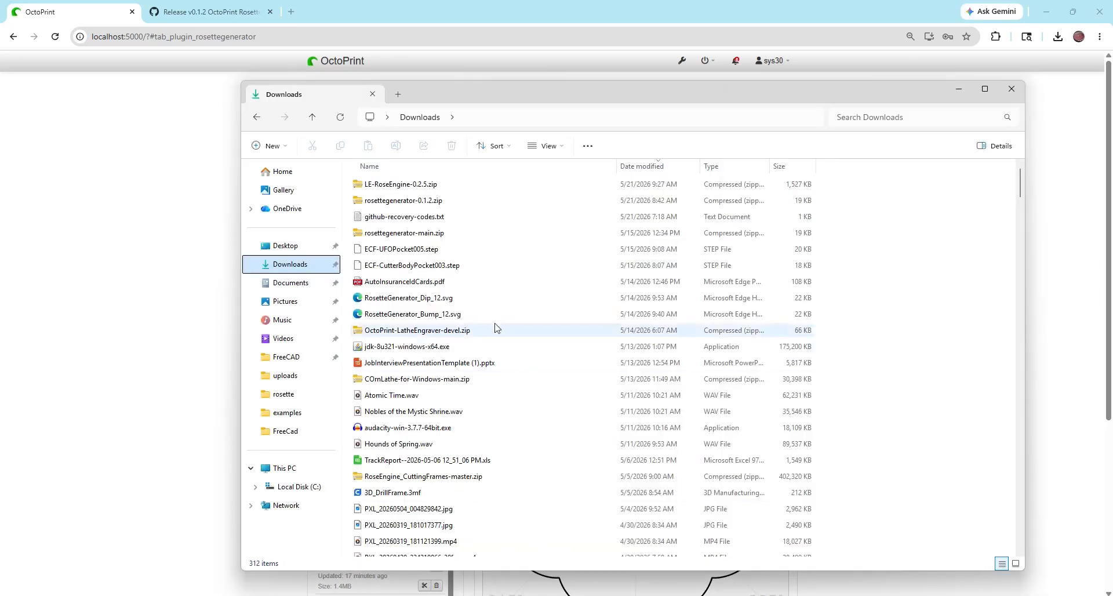
left_click(283, 394)
left_click(764, 117)
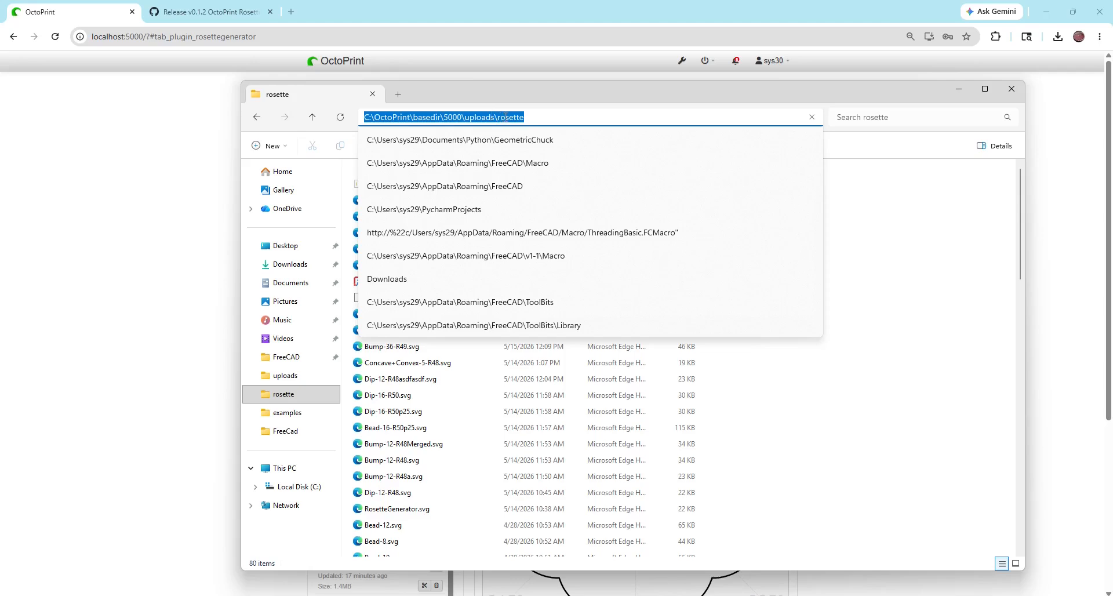
right_click(505, 116)
left_click(518, 148)
left_click(197, 208)
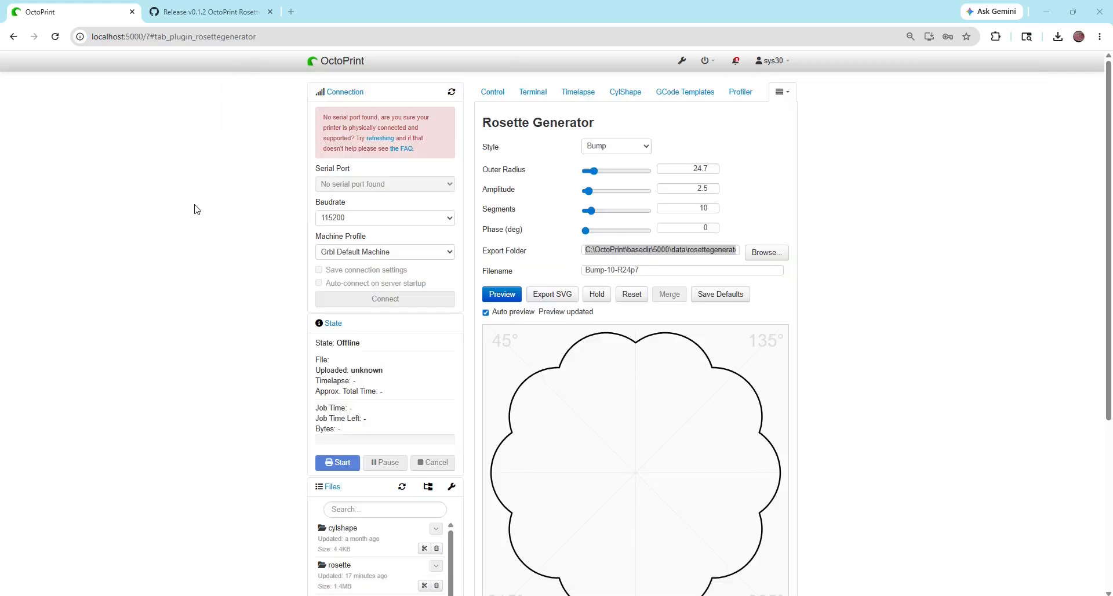
Set the export folder for SVG files to C:\OctoPrint\basedir\5000\uploads\rosette using the copied path
left_click(761, 253)
key("ctrl+v")
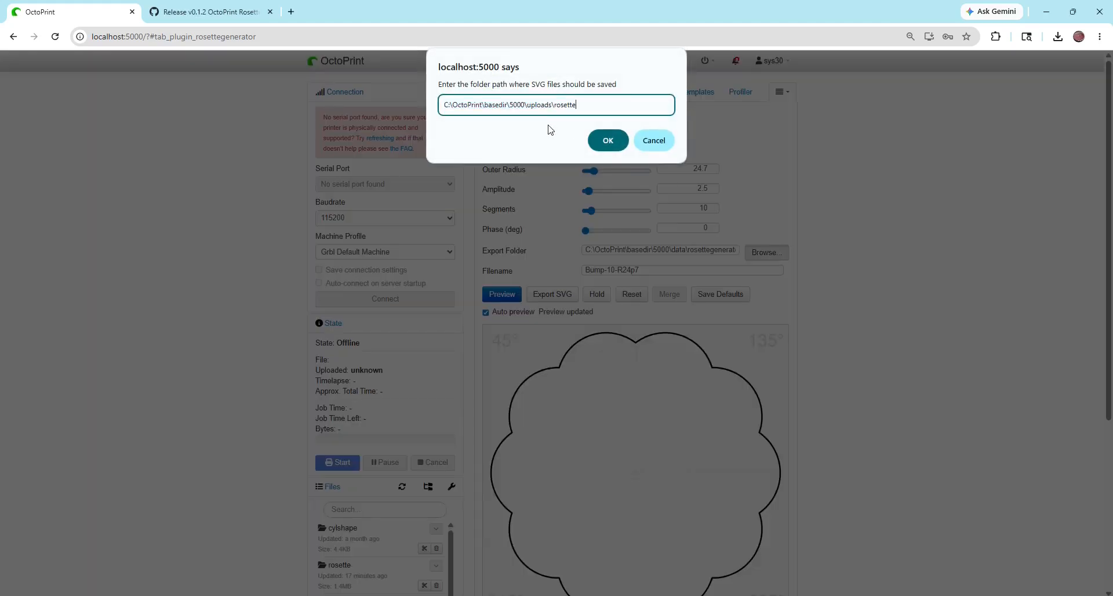
left_click(603, 138)
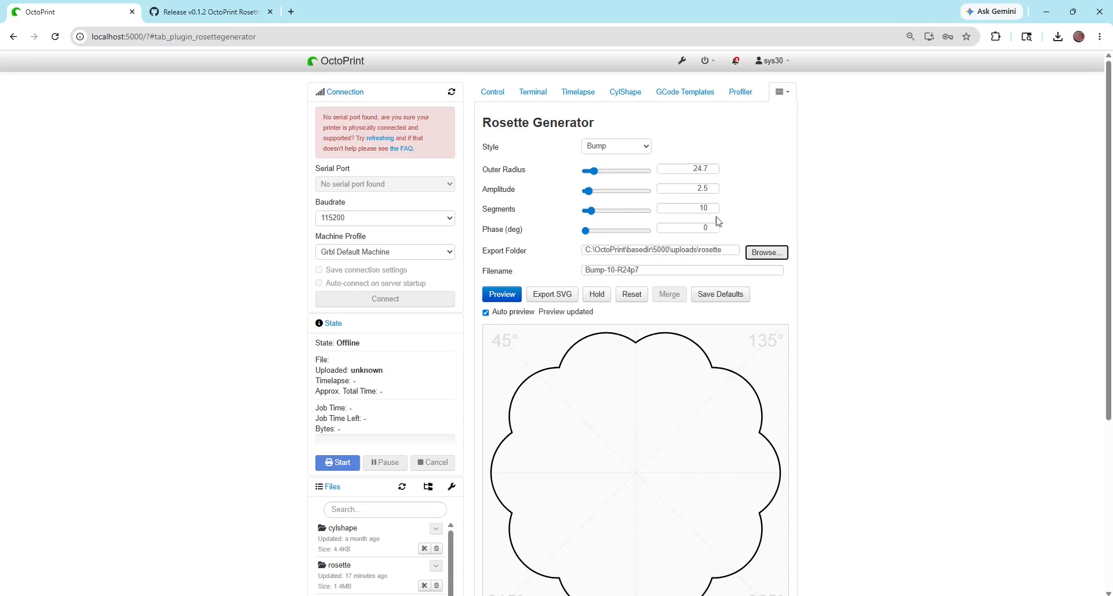
Set the Bump rosette's outer radius to 50 and save the current settings as defaults
left_click(686, 166)
double_click(686, 165)
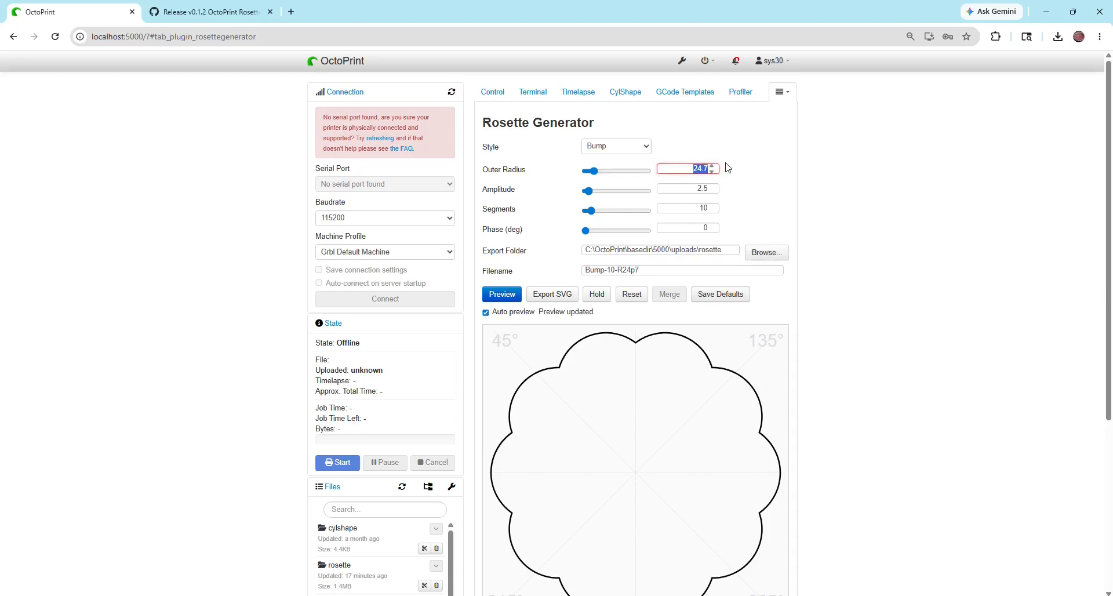
type("50")
key("Tab")
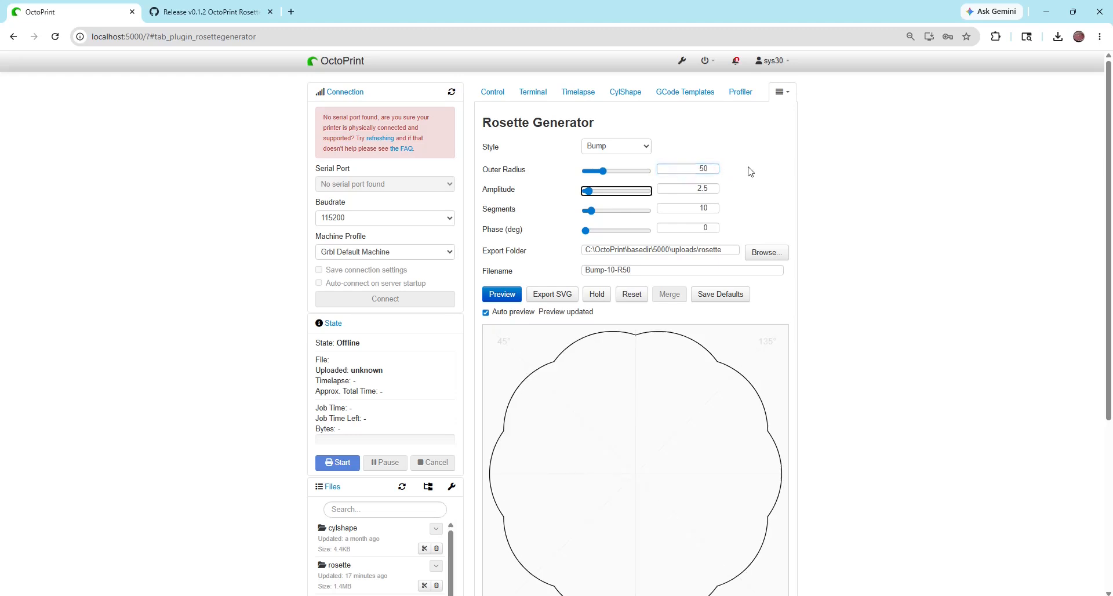
left_click(729, 295)
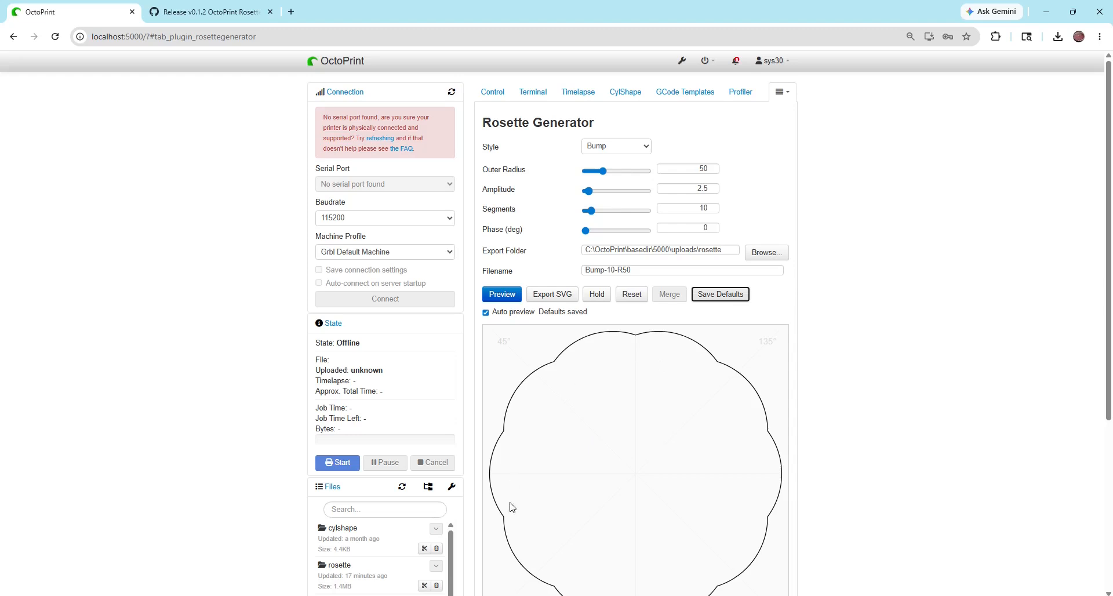
Change the filename to __TestRosette and export the Bump rosette as an SVG
left_click(635, 269)
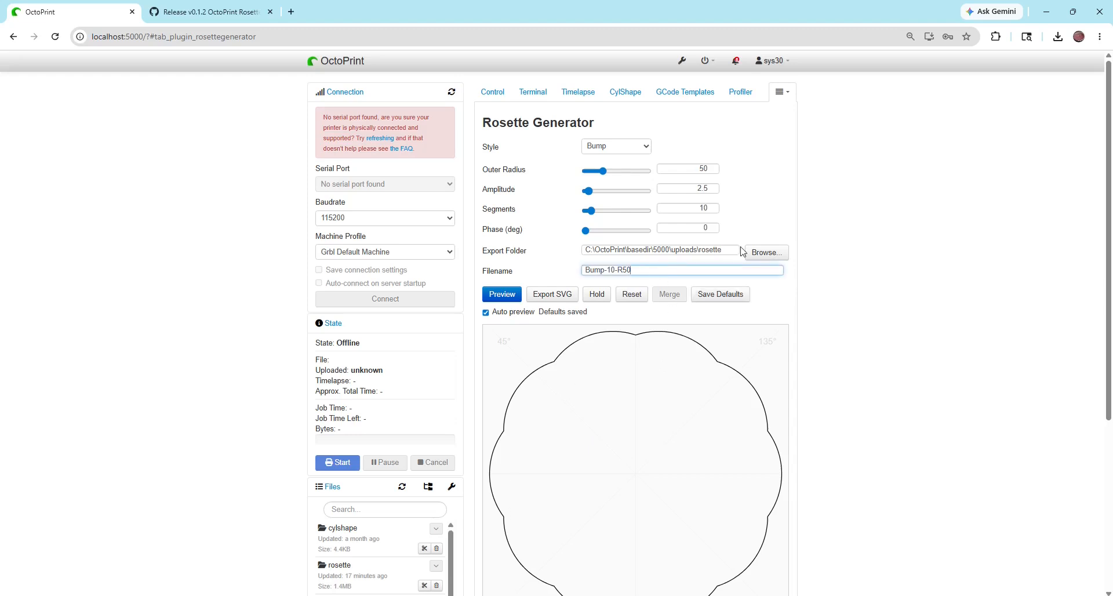
left_click_drag(632, 272, 566, 277)
key("BackSpace")
type("__TestRosette")
left_click(547, 295)
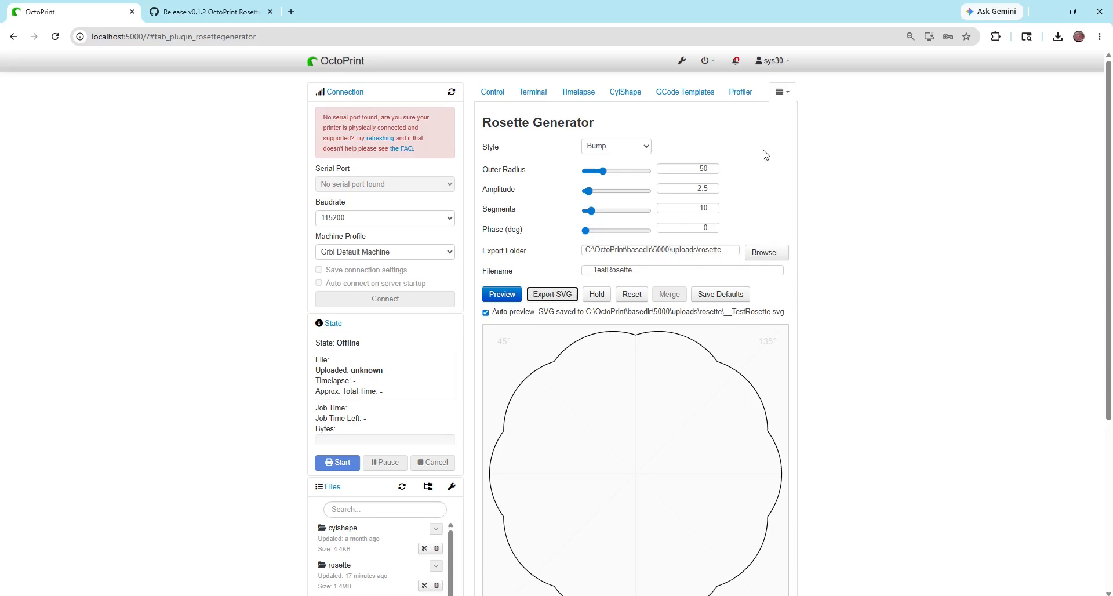
Load __TestRosette.svg as the rock rosette in the Rose Engine
left_click(781, 92)
left_click(777, 111)
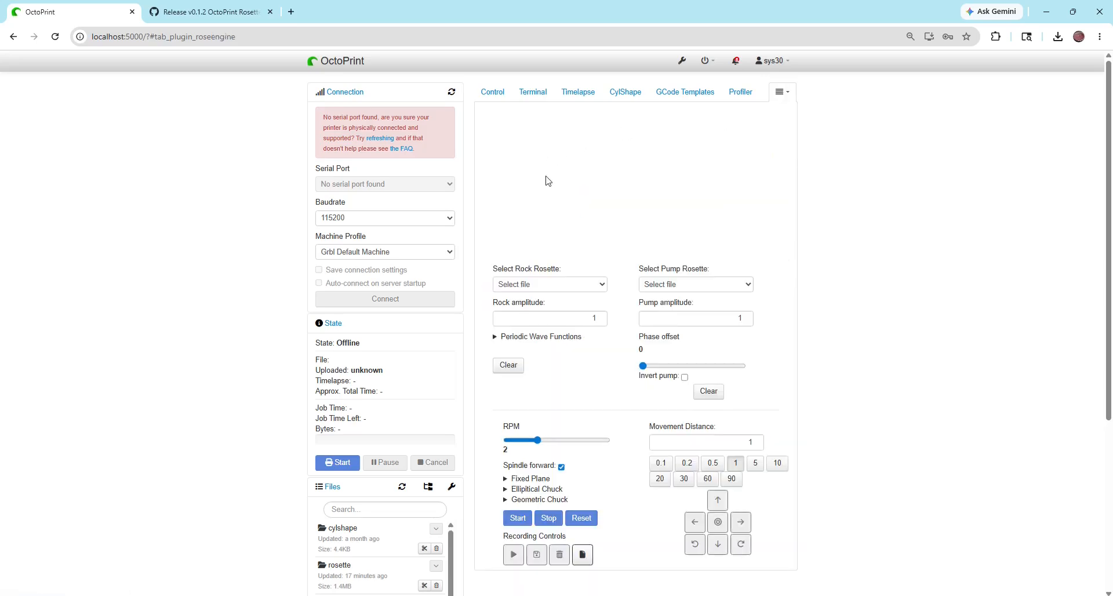
left_click(543, 283)
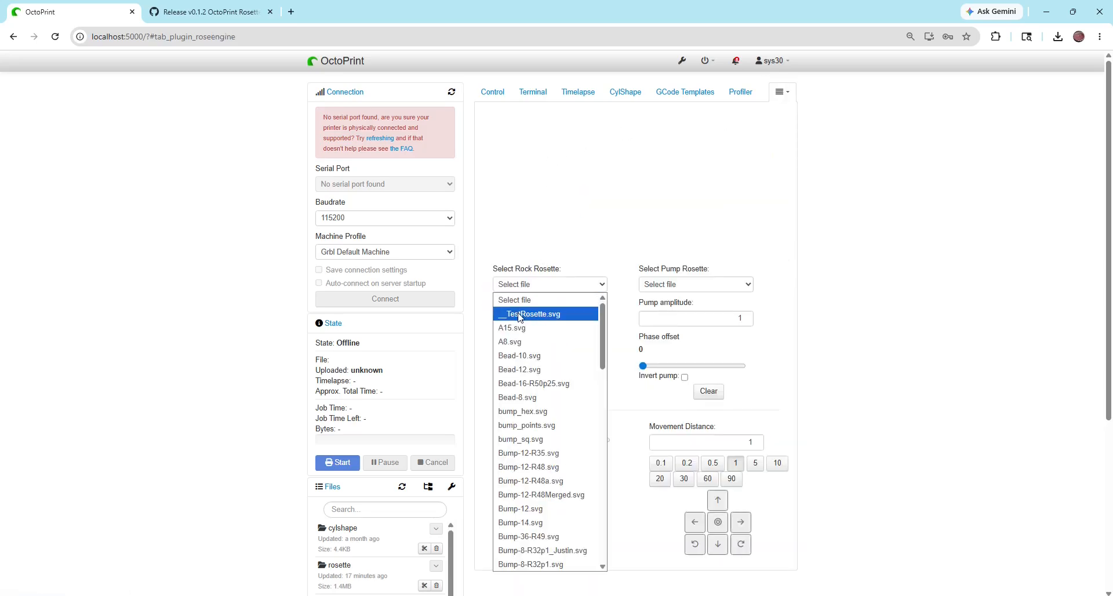
left_click(536, 318)
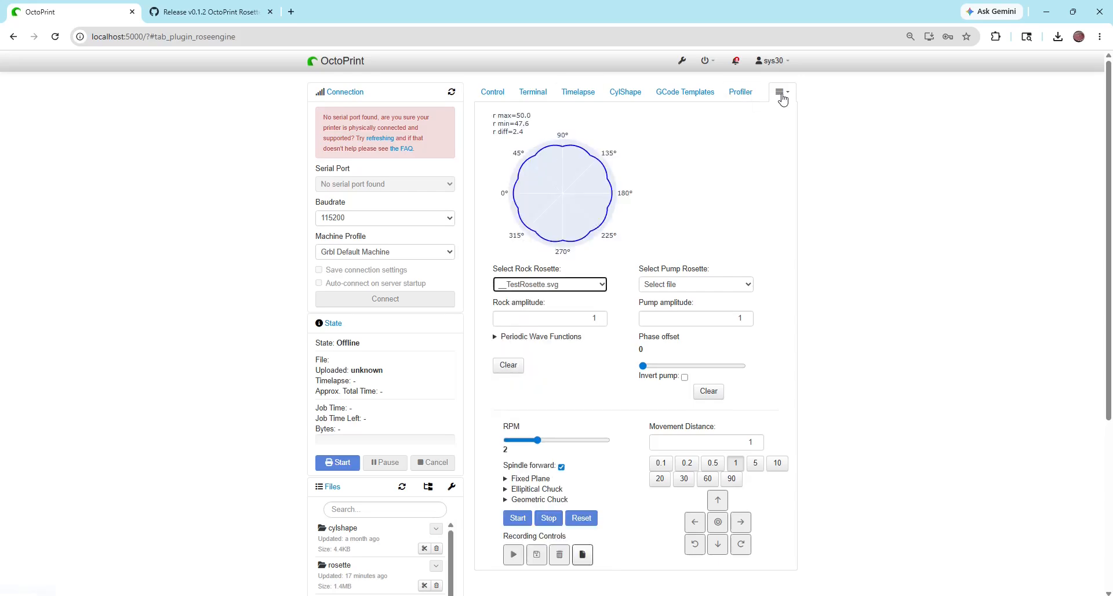
Return to the Rosette Generator, set the Bump rosette's amplitude to 6.5 and hold it for merging
left_click(780, 92)
left_click(765, 127)
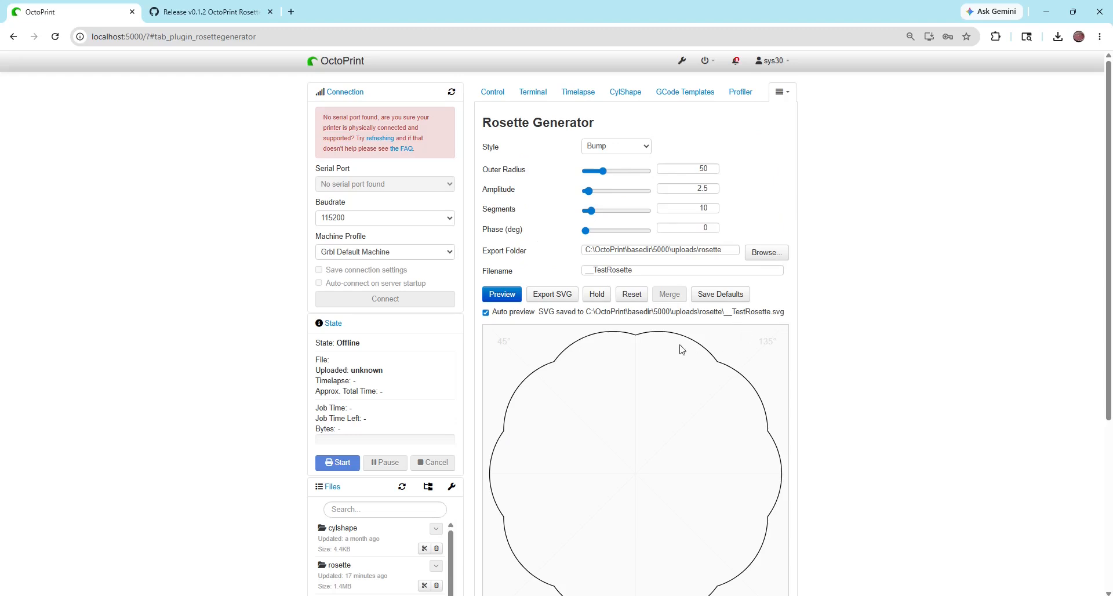
left_click_drag(590, 193, 593, 192)
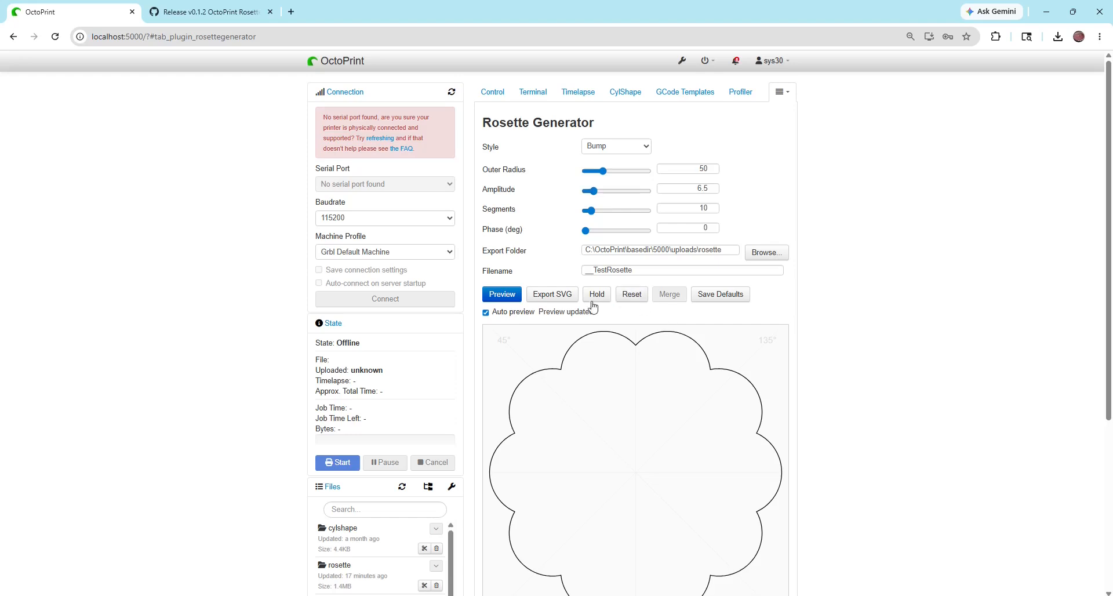
left_click(594, 299)
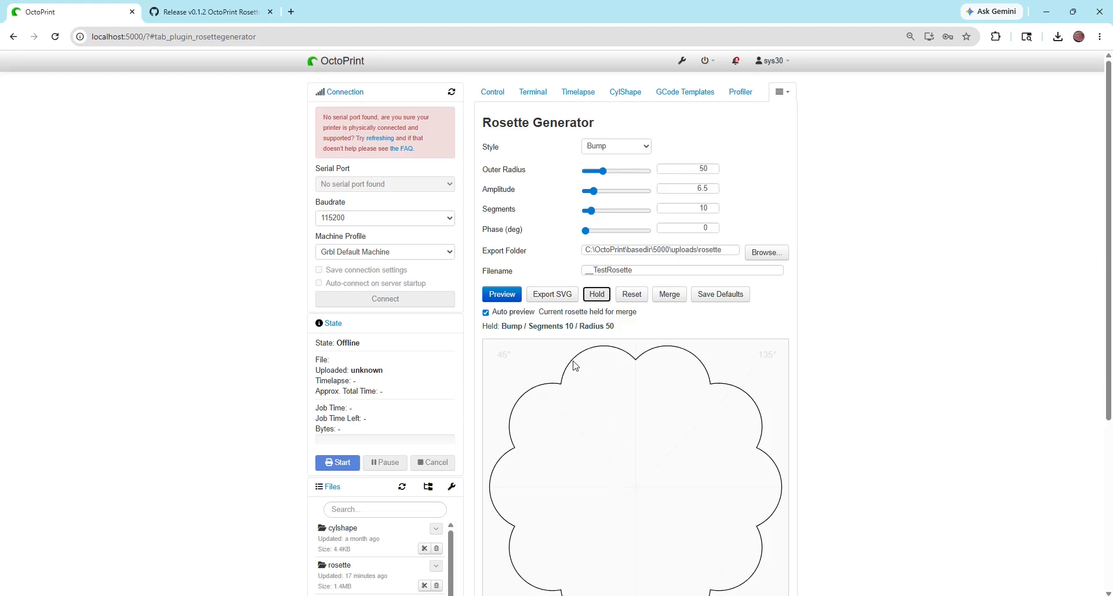
Set up a second rosette in the Dip style with an outer radius of 47.25
left_click(616, 146)
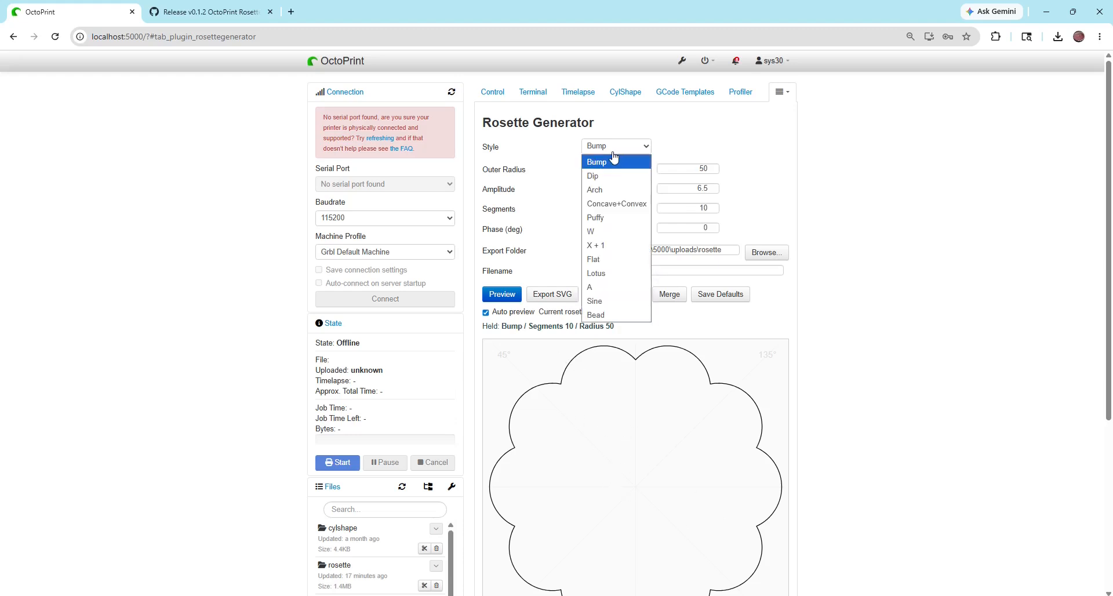
left_click(607, 173)
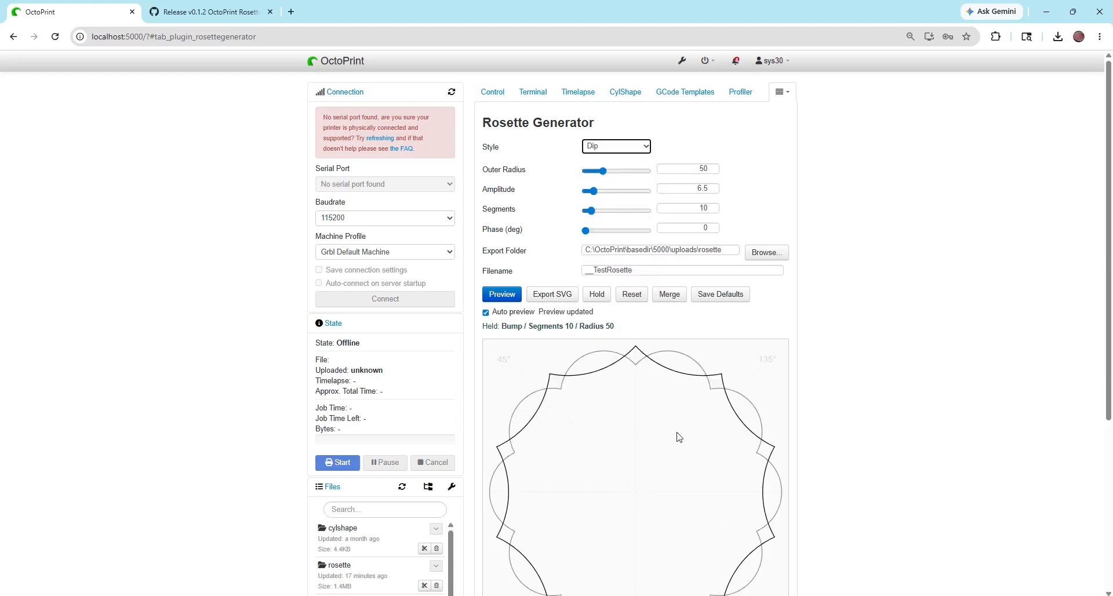
left_click(602, 172)
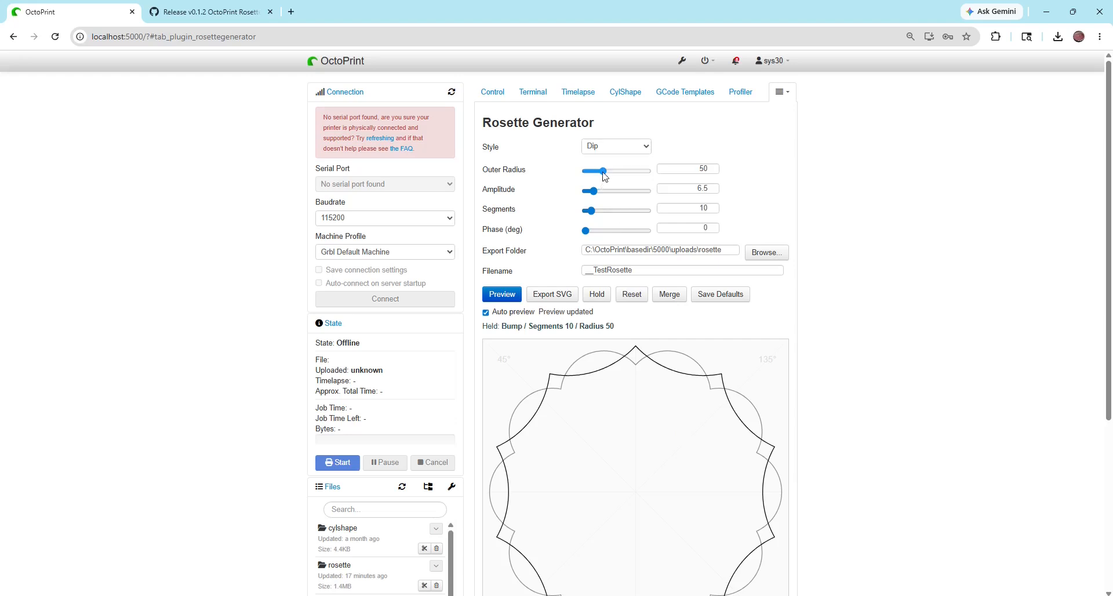
left_click_drag(603, 173, 604, 175)
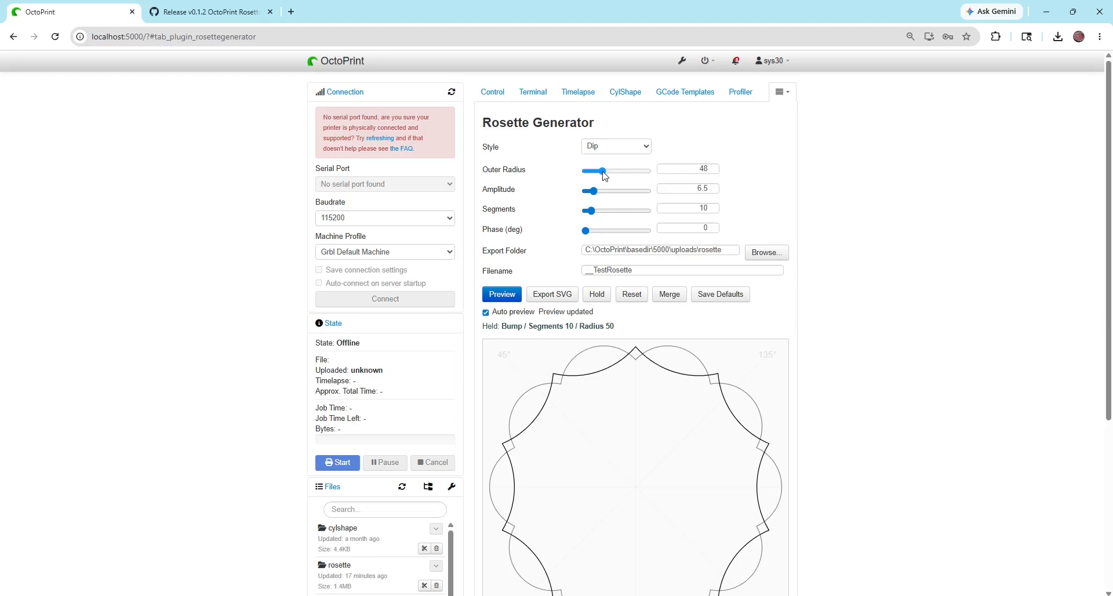
double_click(709, 169)
type("4")
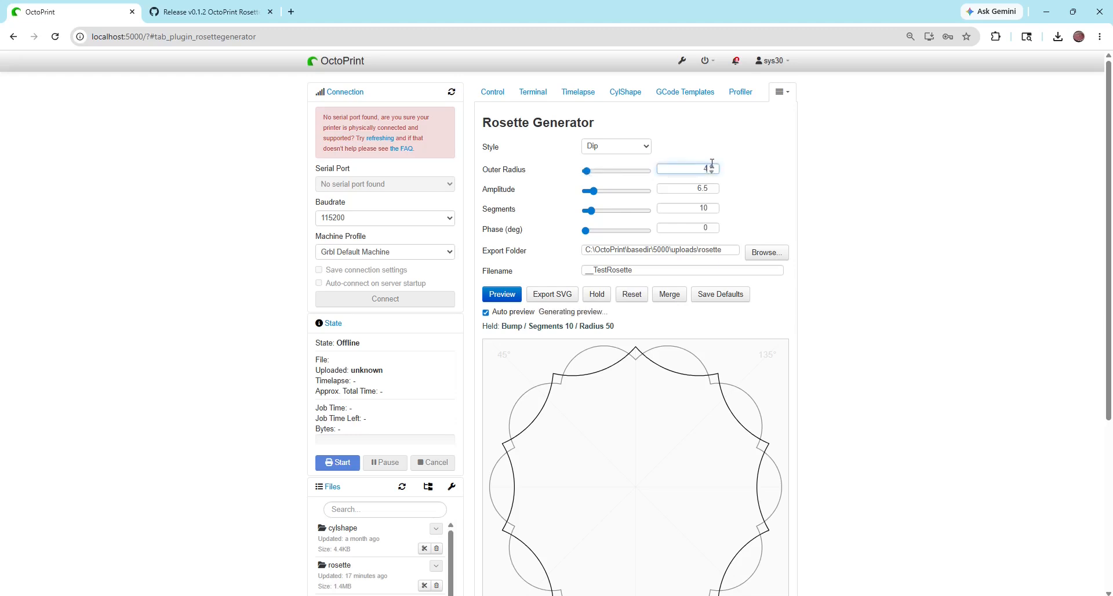
type("7.25")
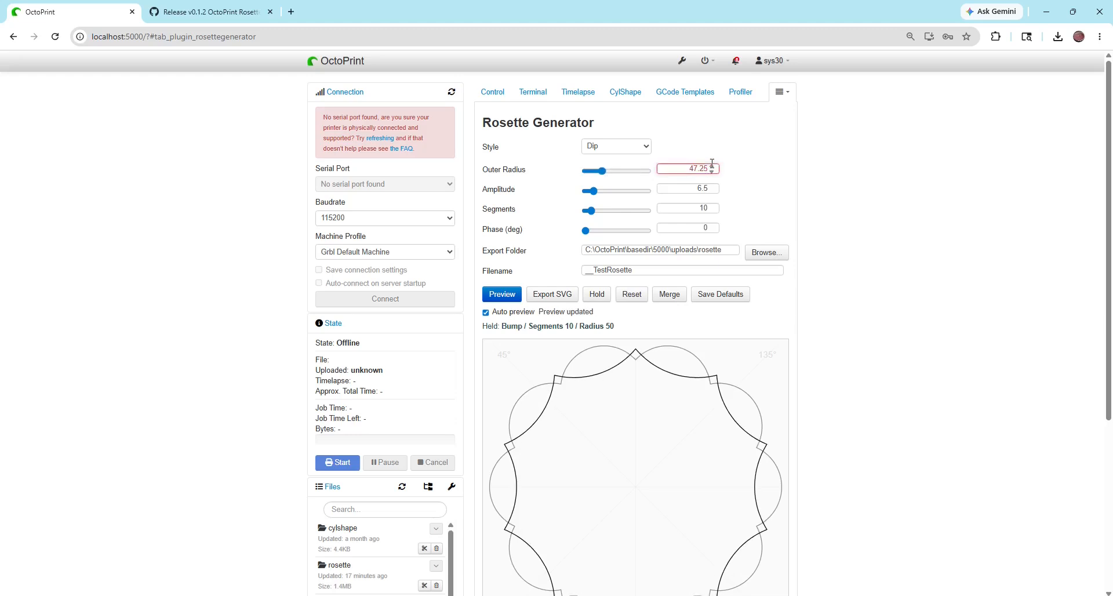
key("Tab")
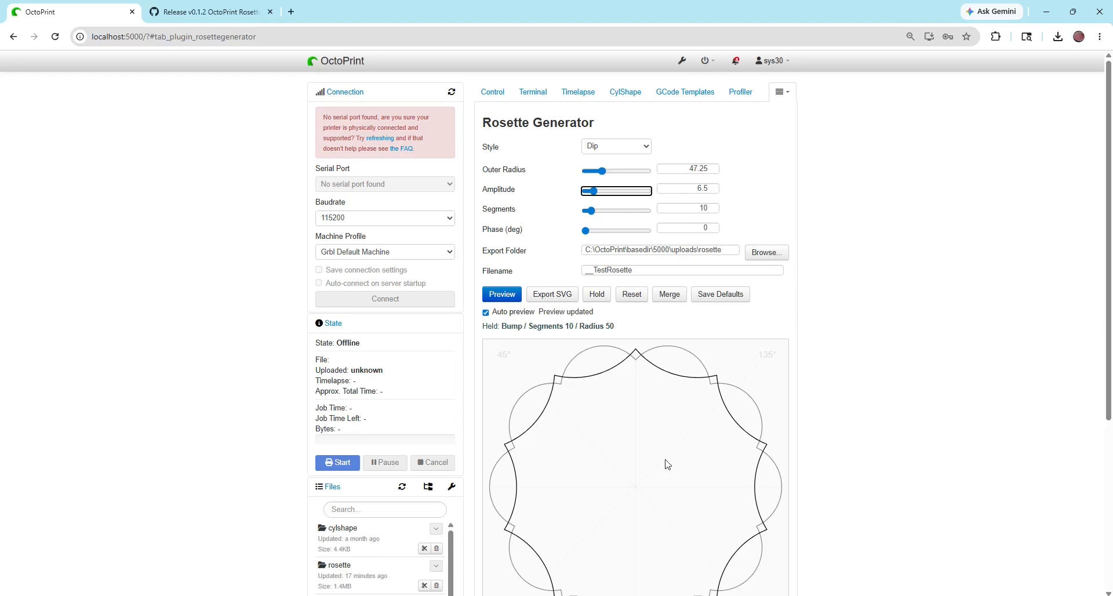
Merge the Dip rosette with the held Bump rosette and export the result as __TestRosette_merged
left_click(669, 295)
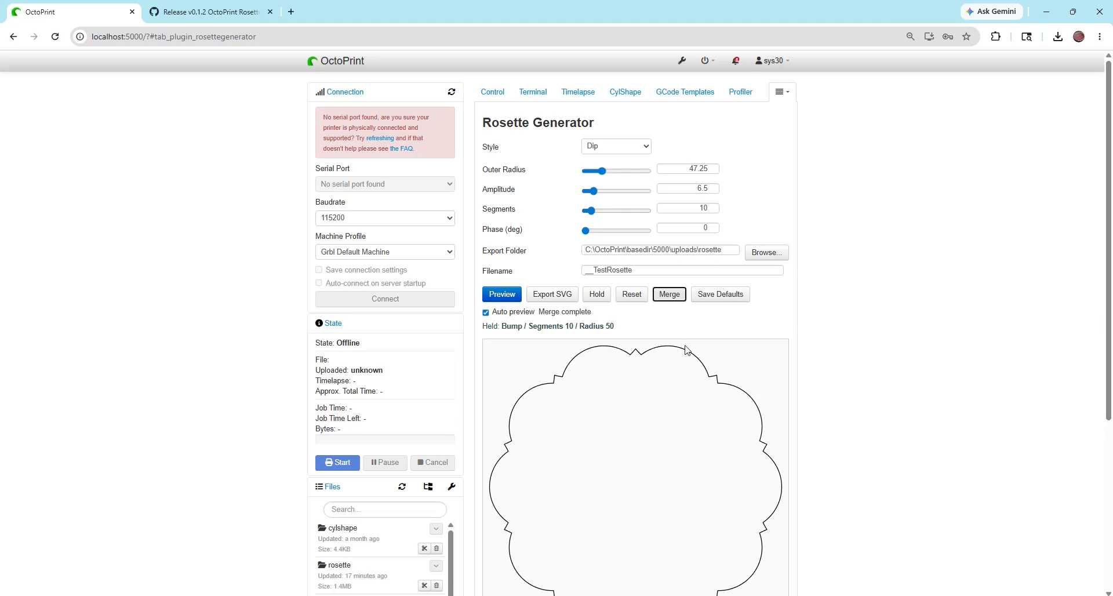
left_click(639, 268)
type("_merged")
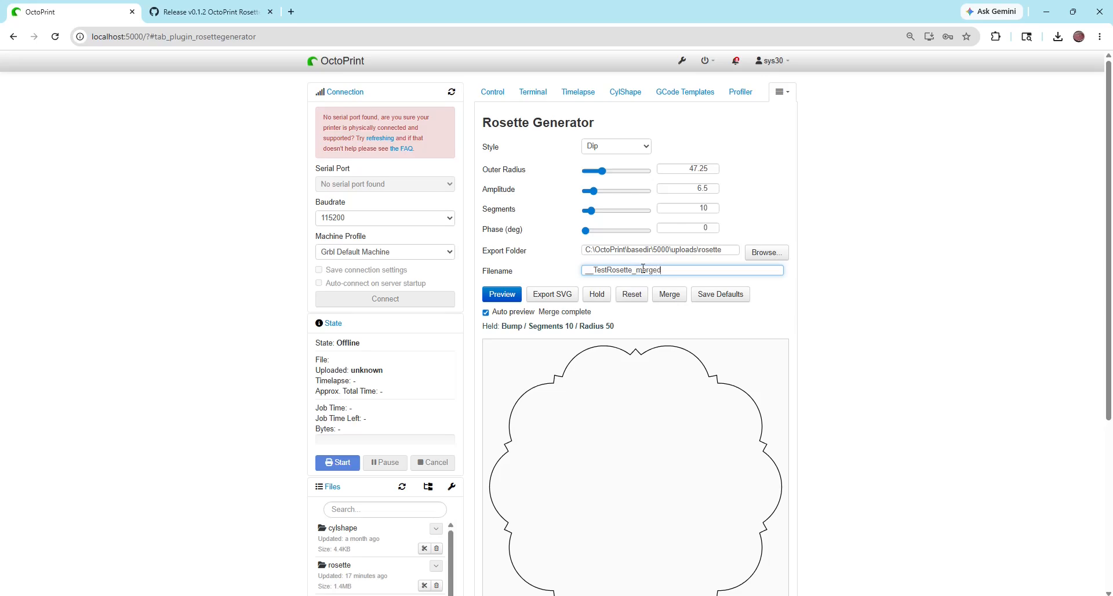
left_click(541, 293)
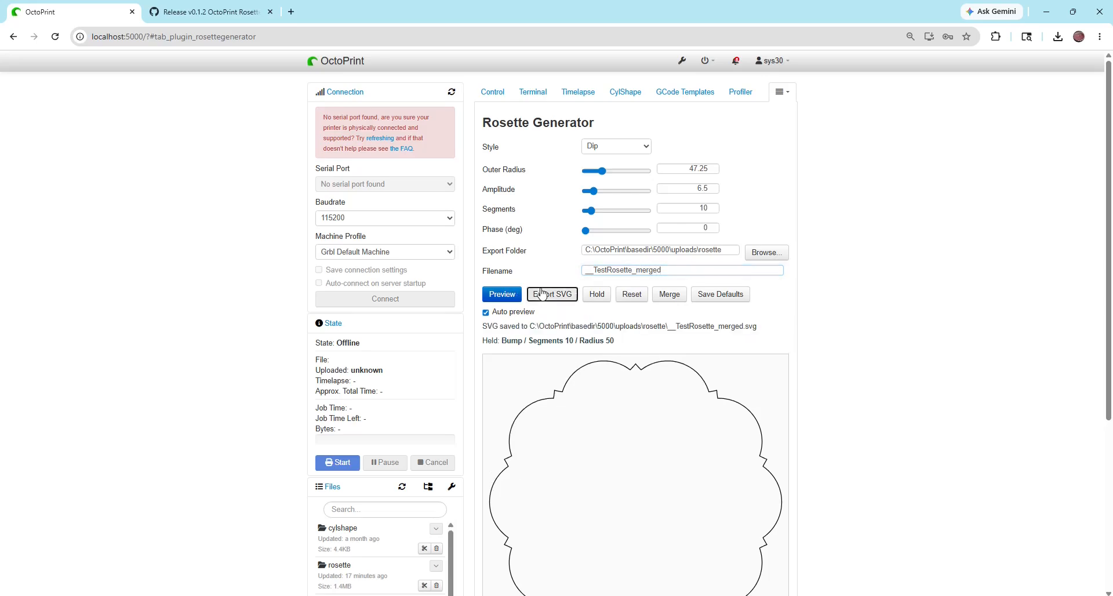
Load __TestRosette_merged.svg as the rock rosette in the Rose Engine
left_click(781, 93)
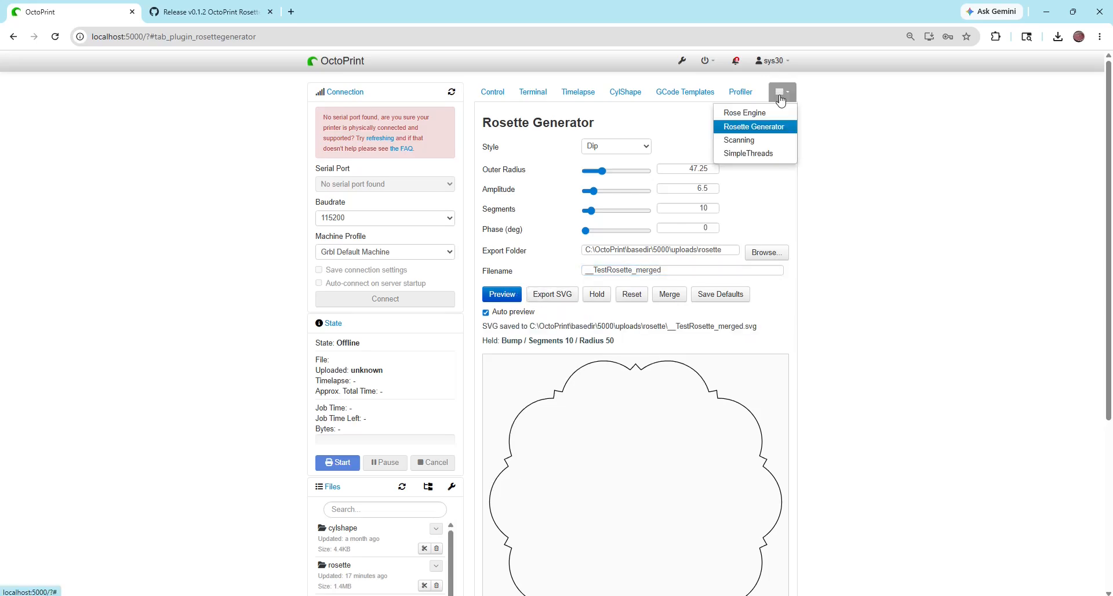
left_click(766, 116)
left_click(523, 285)
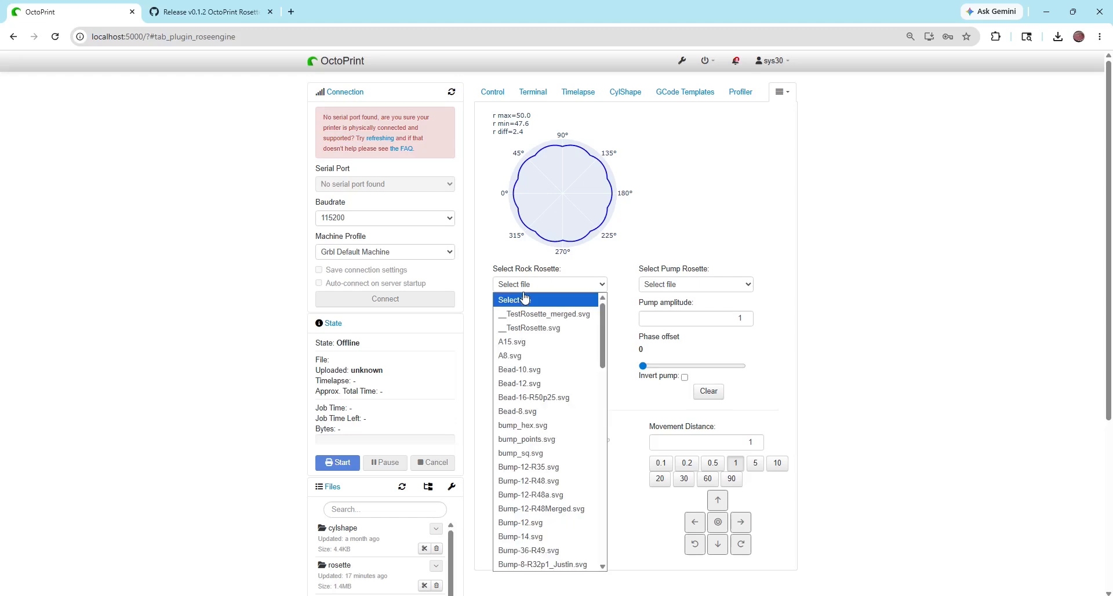
left_click(524, 313)
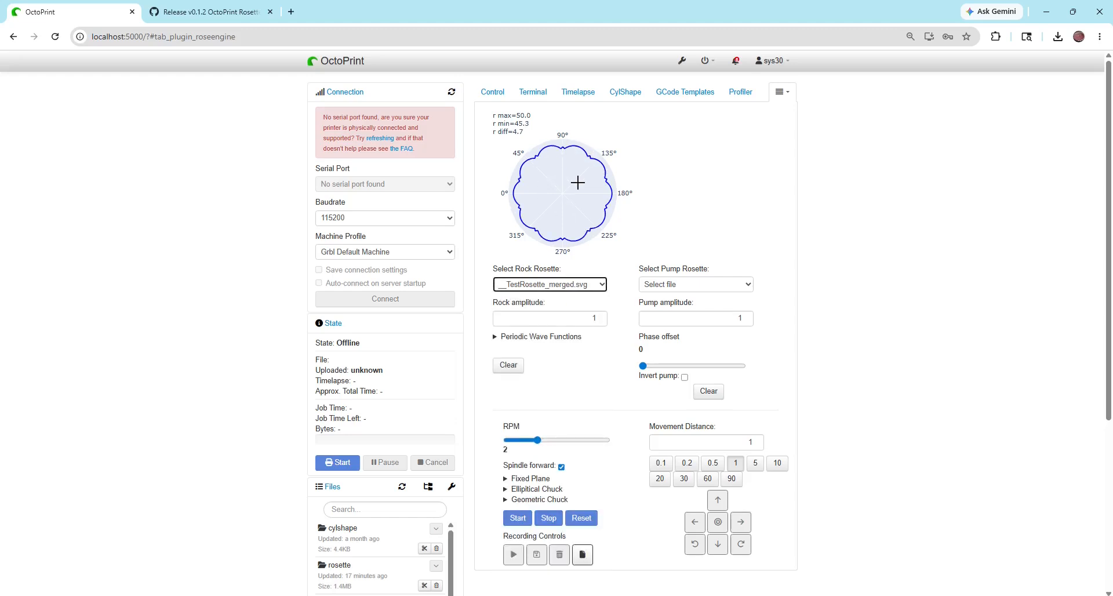
Return to the Rosette Generator and reset it to clear the held rosette and the plot
left_click(781, 94)
left_click(761, 128)
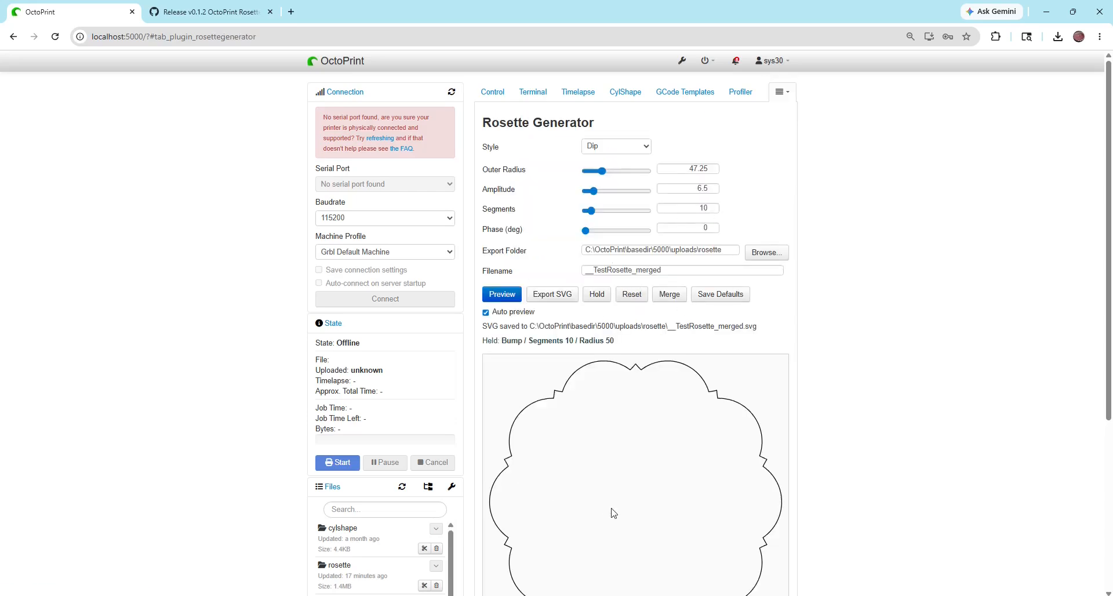
left_click(626, 296)
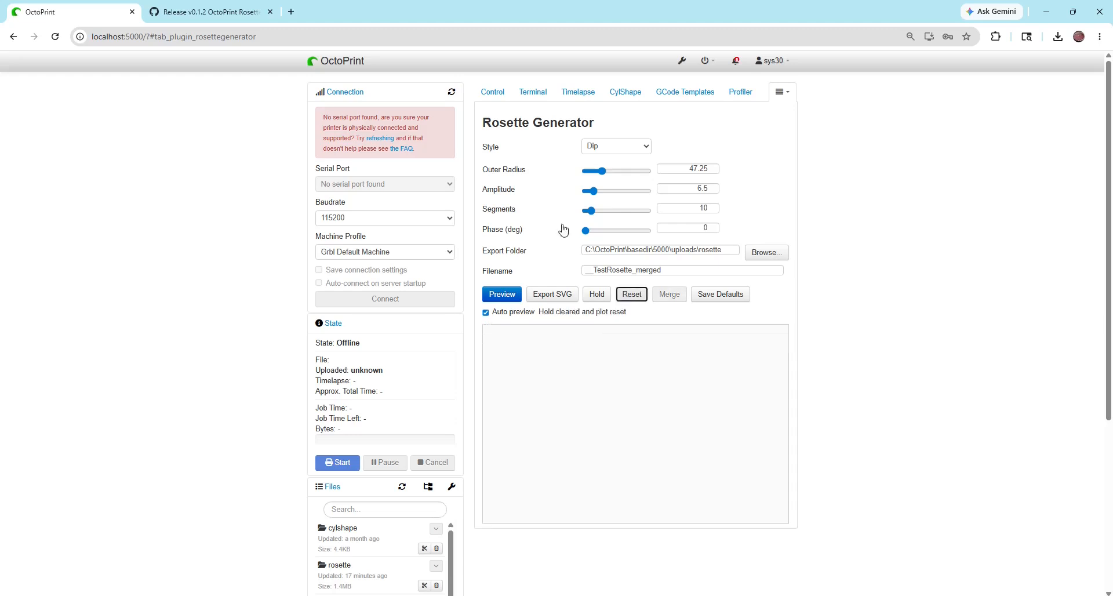
Switch the rosette to the Bump style with 12 segments and an amplitude of 3
left_click(605, 148)
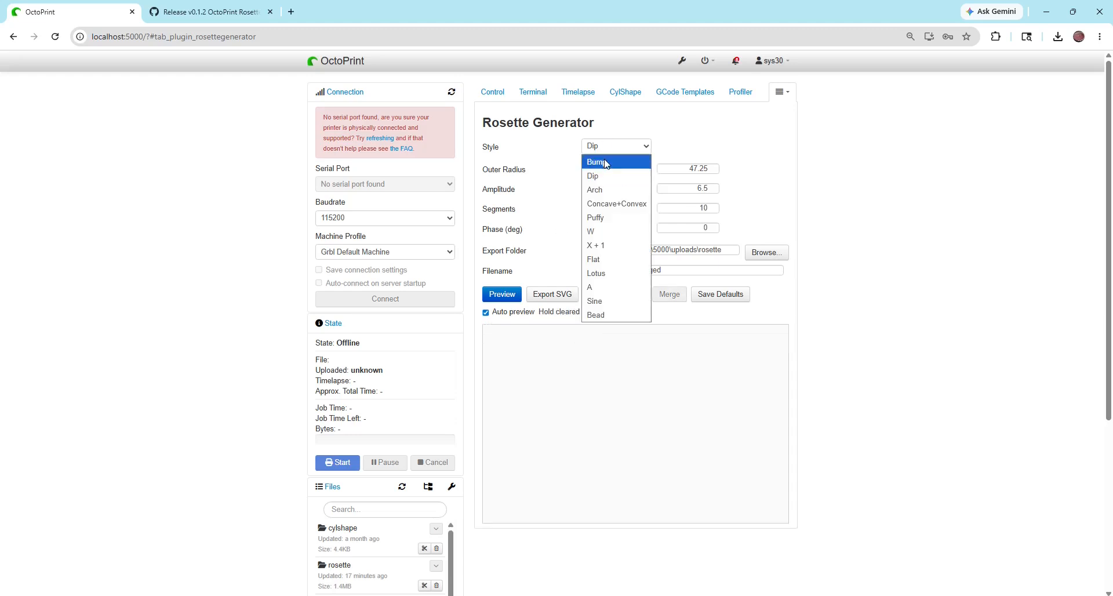
left_click(605, 162)
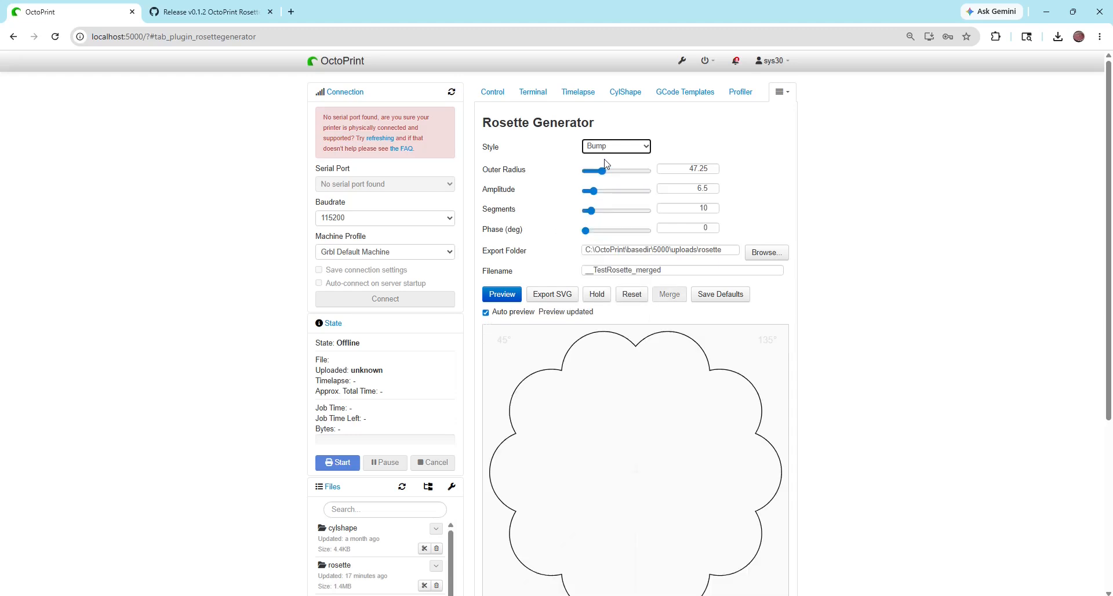
left_click_drag(589, 210, 596, 210)
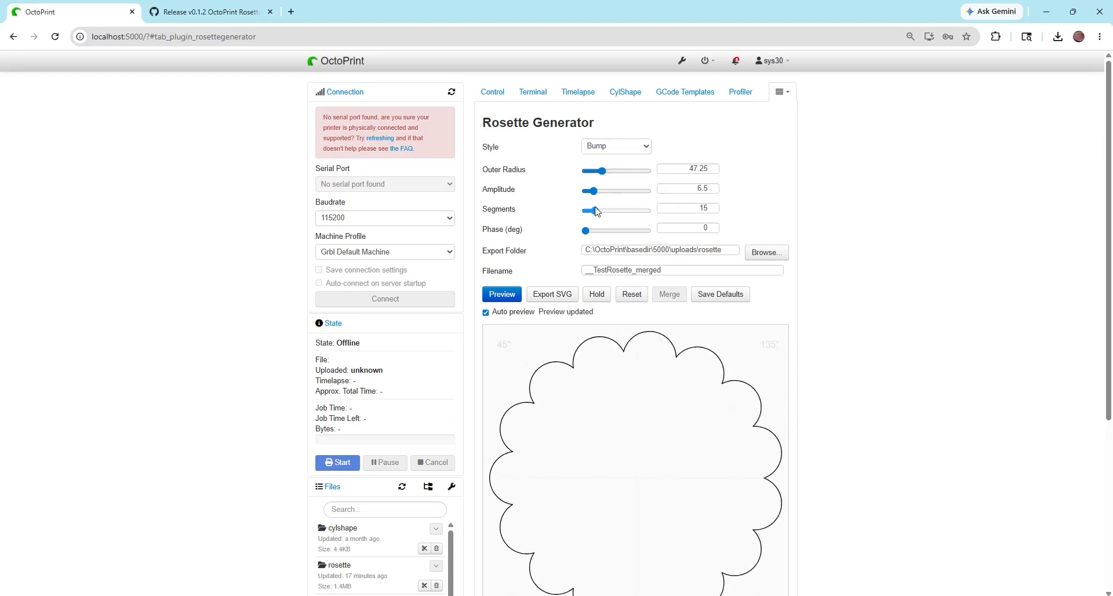
key("Left")
key("Left")
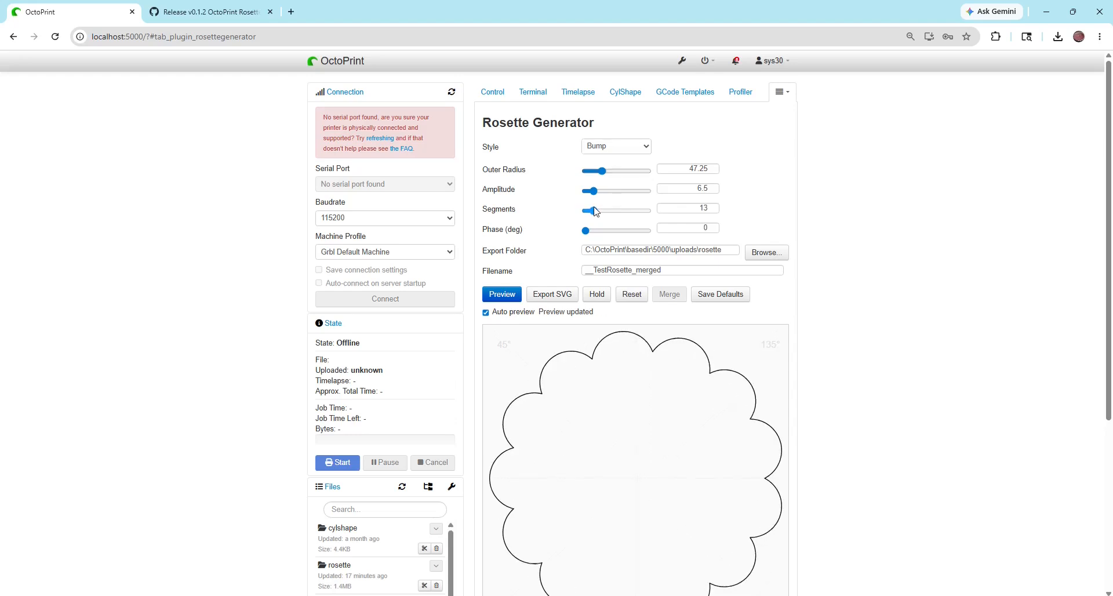
left_click_drag(596, 211, 594, 210)
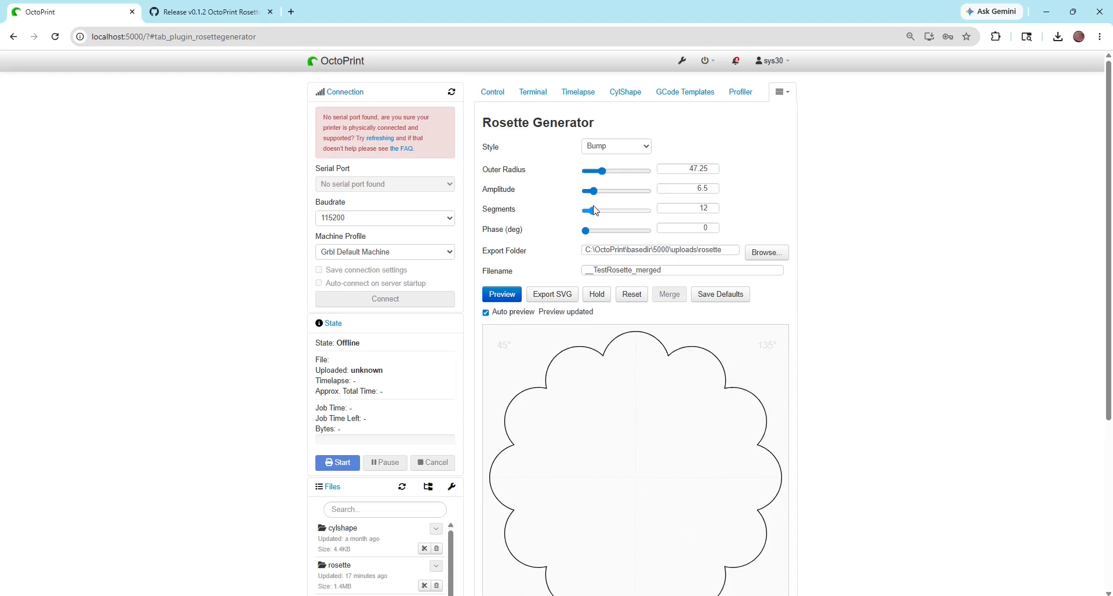
left_click_drag(593, 191, 591, 198)
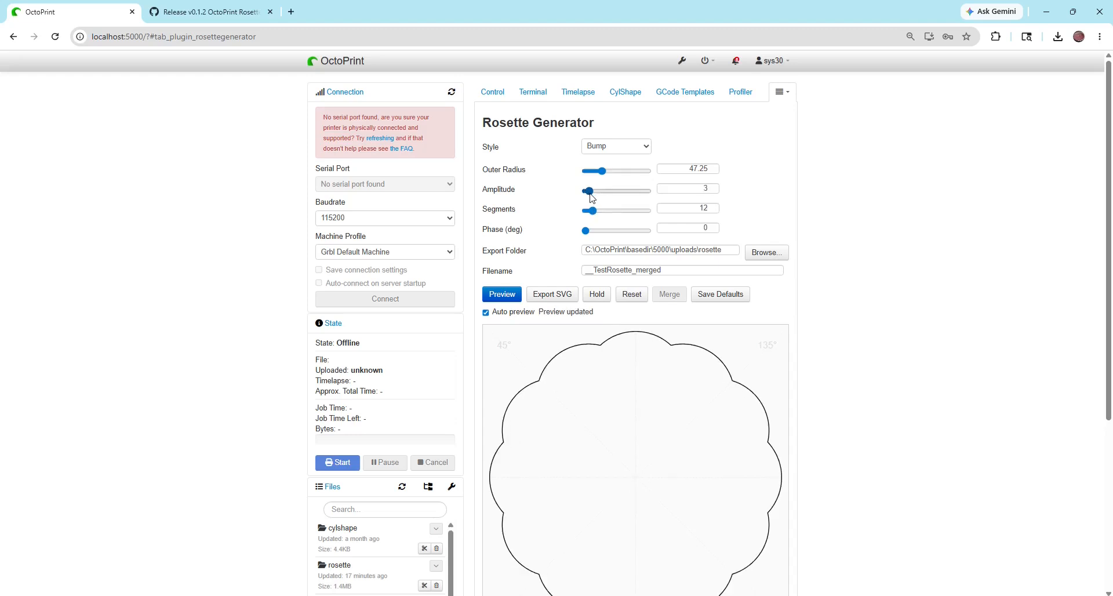
Hold the 12-segment Bump rosette and switch the current rosette's style to Dip
left_click(597, 294)
left_click(615, 146)
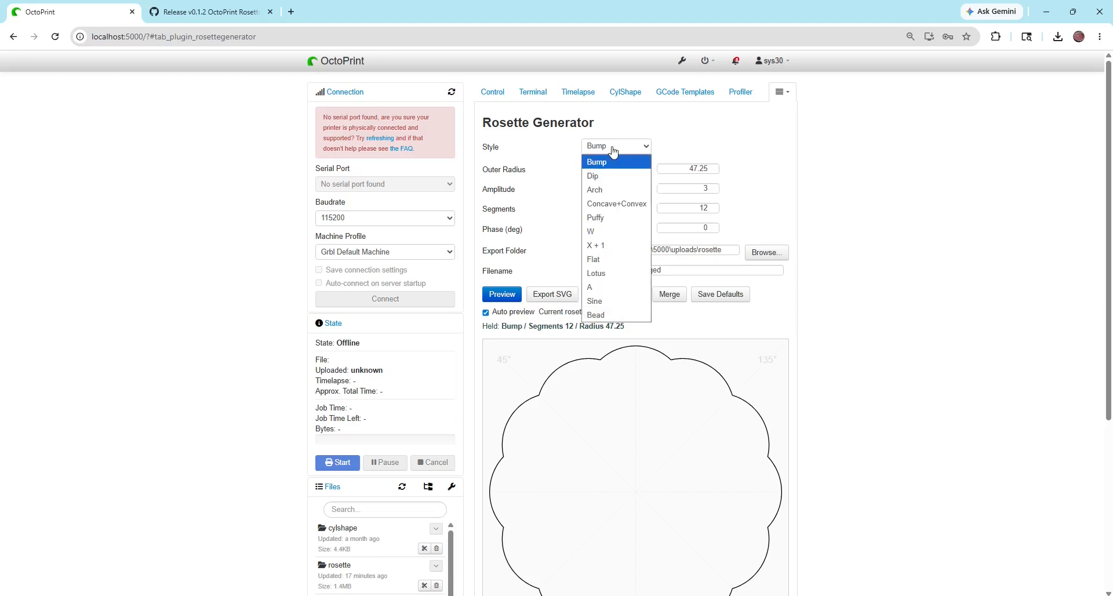
left_click(604, 172)
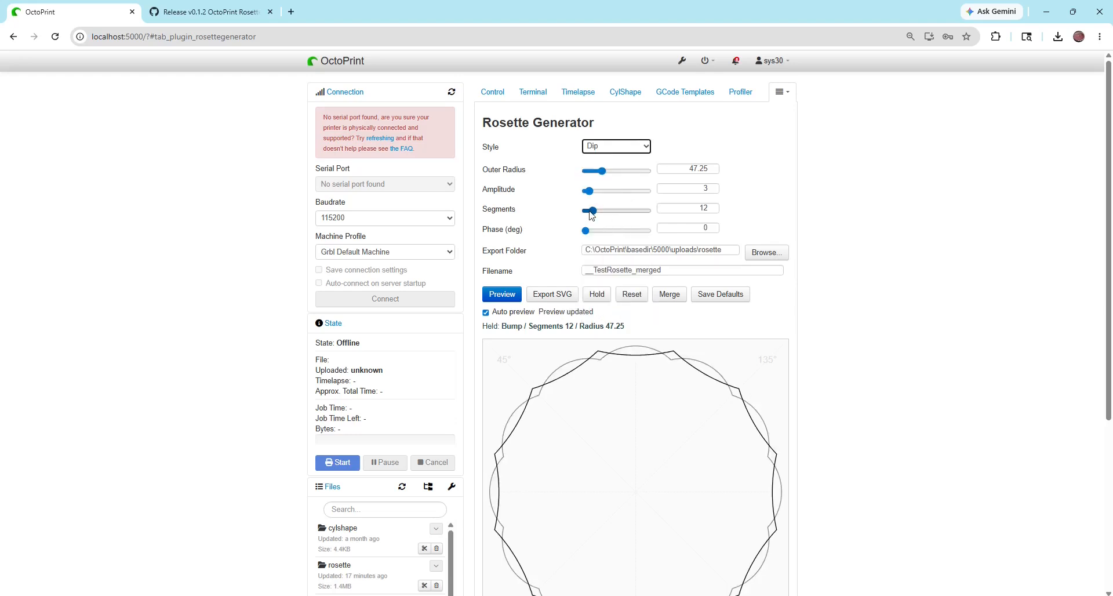
Set the Dip rosette to 24 segments with a phase of 15 degrees and merge it with the held Bump rosette
left_click_drag(591, 213, 601, 214)
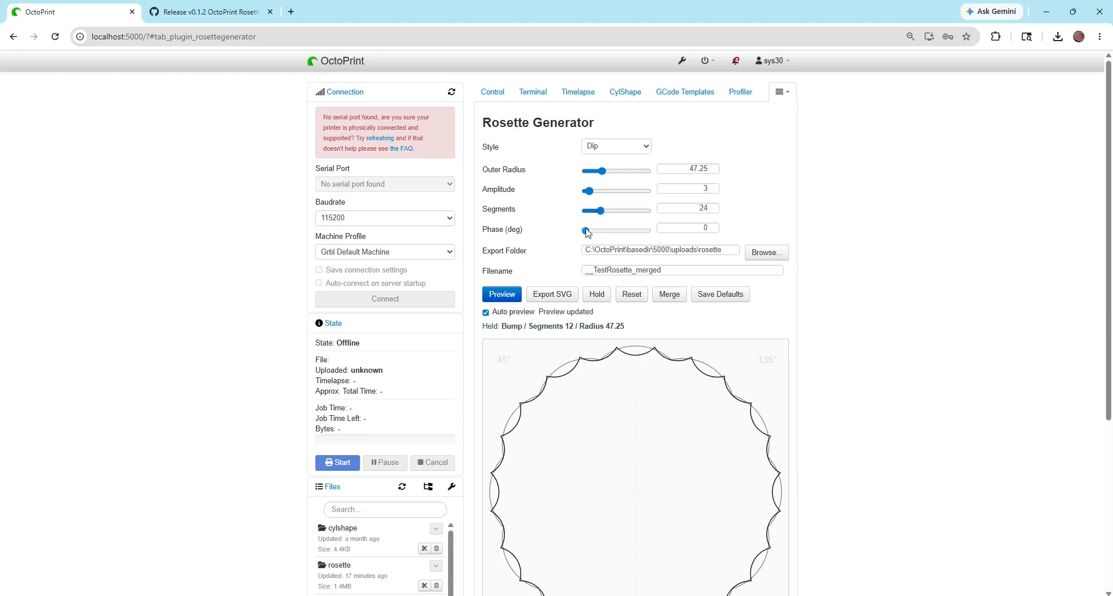
left_click_drag(587, 232, 592, 234)
left_click(670, 295)
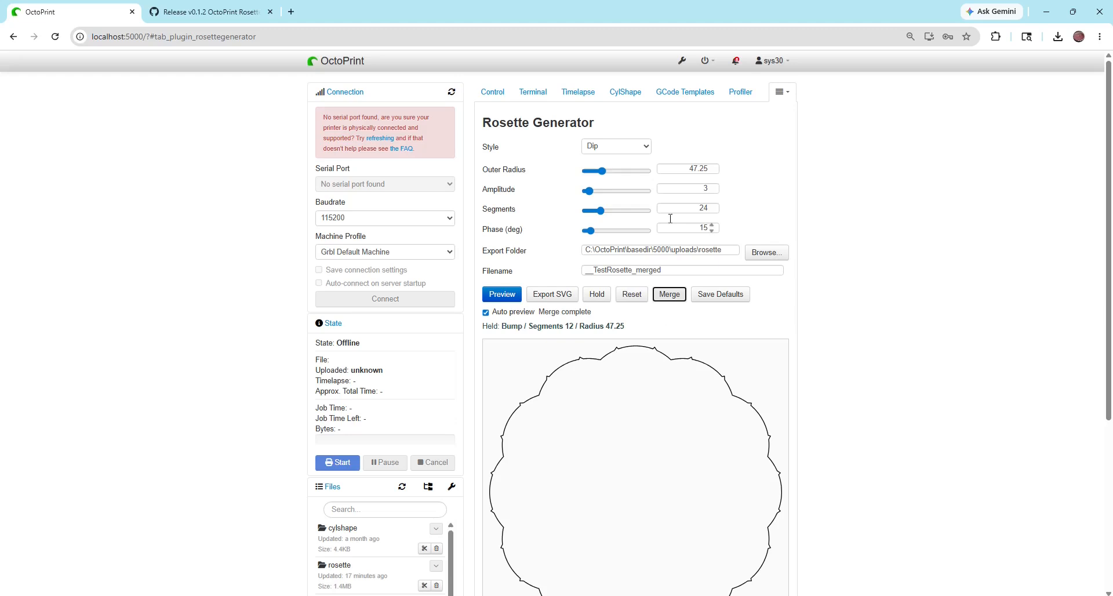
Switch to the Concave+Convex style, clear the held rosette, and preview the new one with 14 segments
left_click(622, 150)
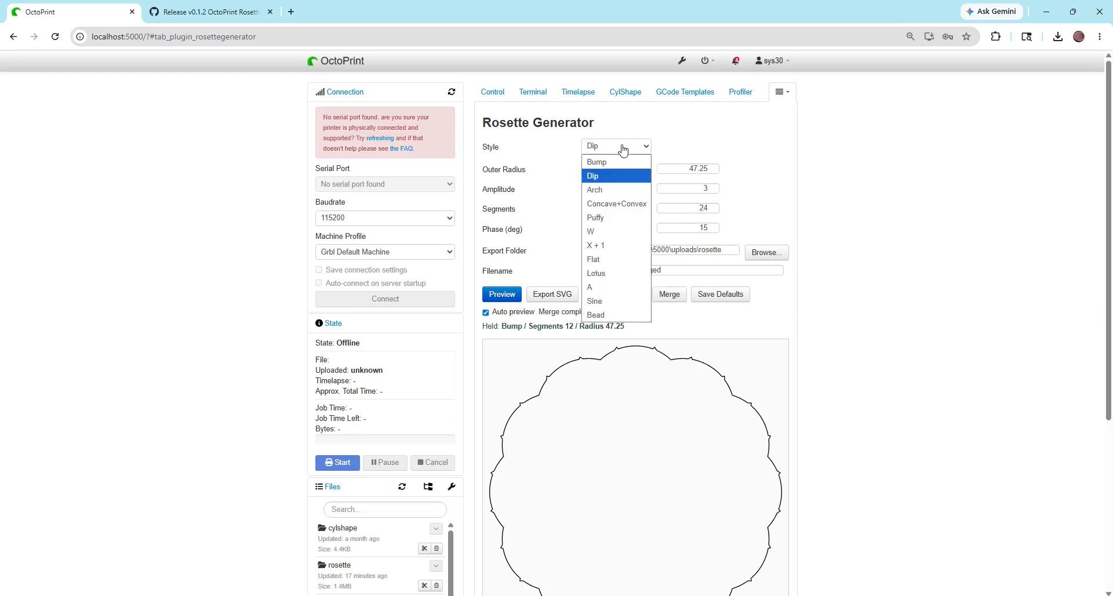
left_click(608, 205)
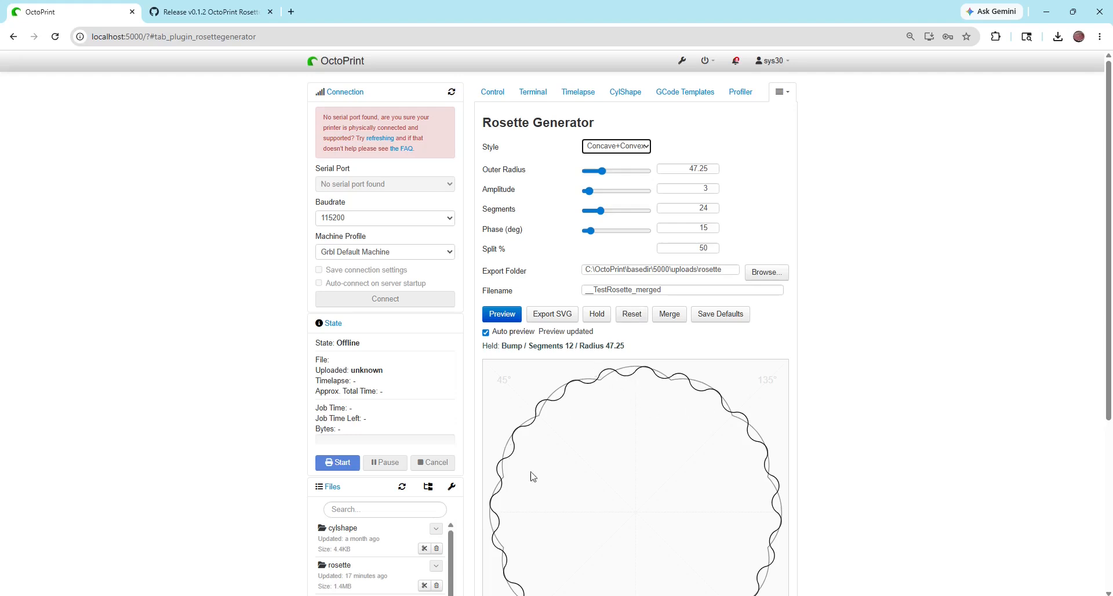
left_click(631, 317)
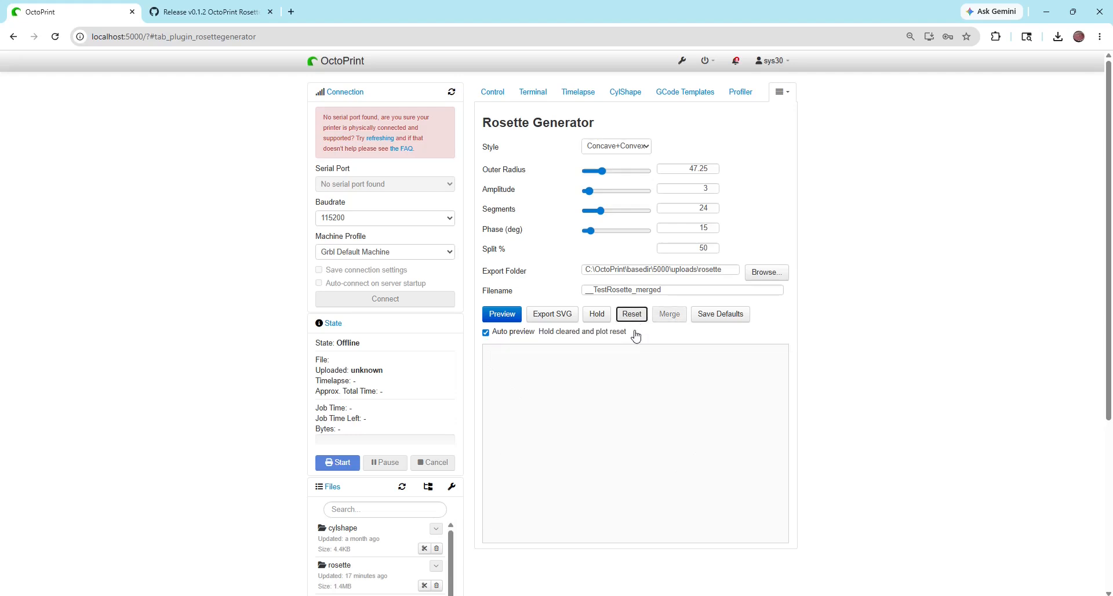
left_click(502, 316)
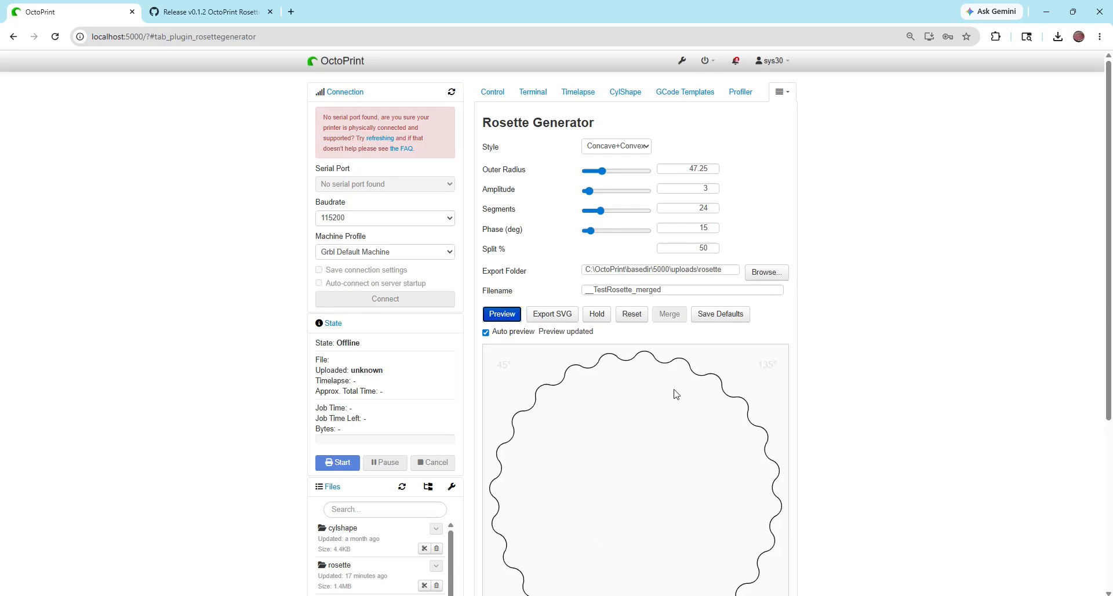
left_click_drag(602, 212, 593, 213)
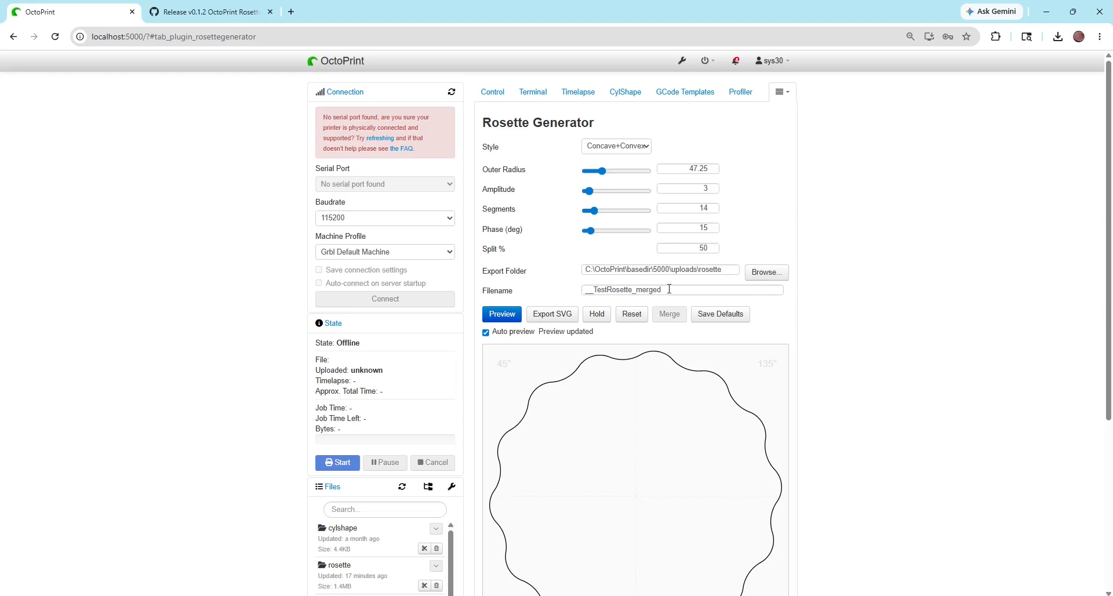
Set the Concave+Convex rosette's split to 25%
left_click(689, 247)
left_click_drag(689, 247, 724, 250)
type("25")
key("Tab")
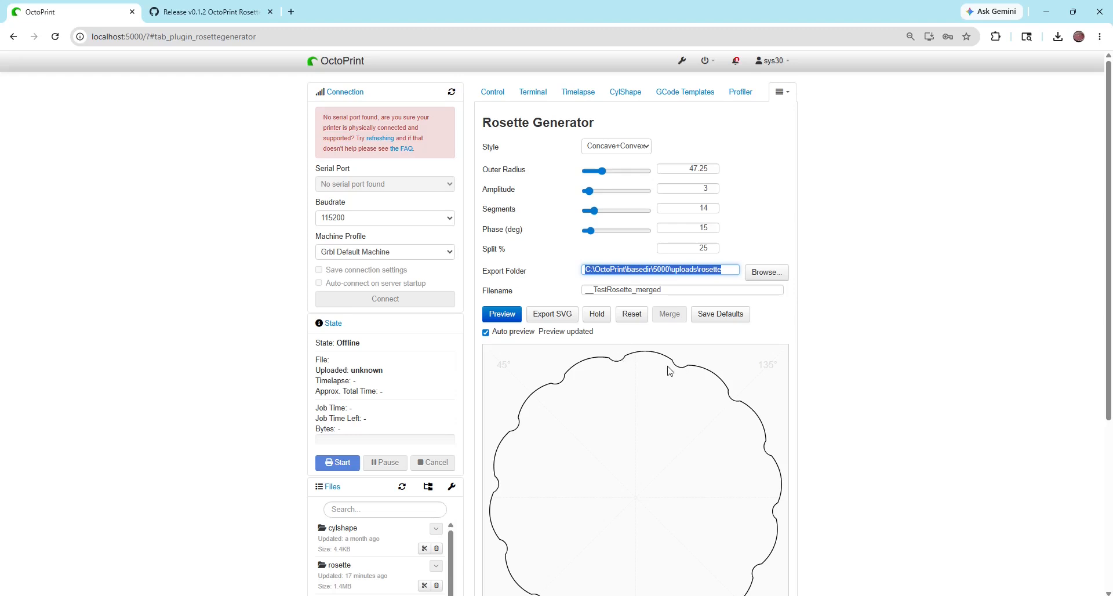
Set the Concave+Convex rosette's split to 75%
double_click(701, 249)
type("7")
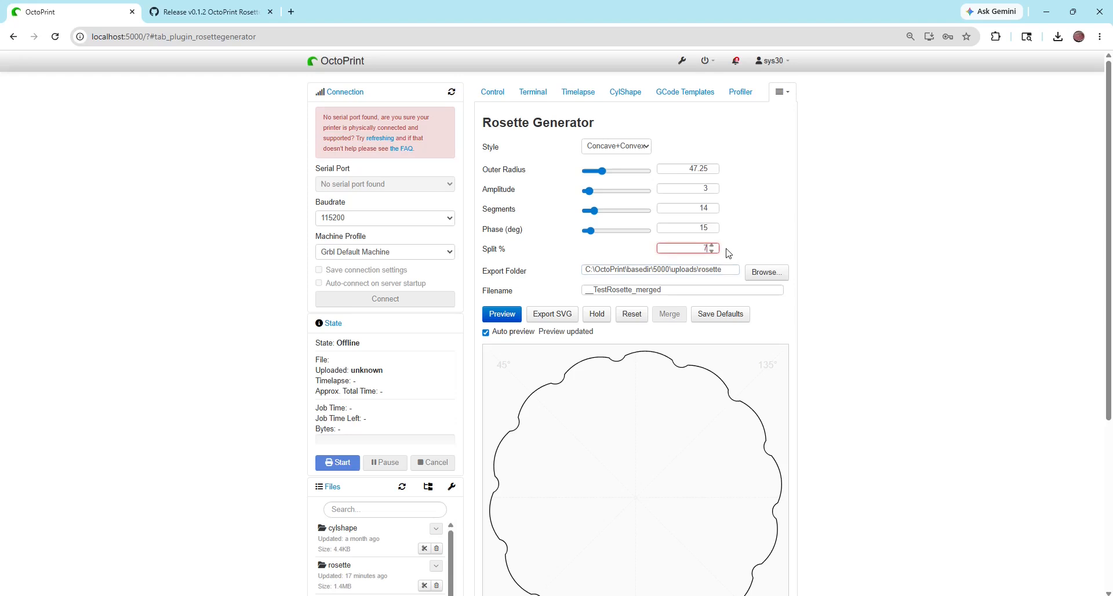
type("5")
key("Tab")
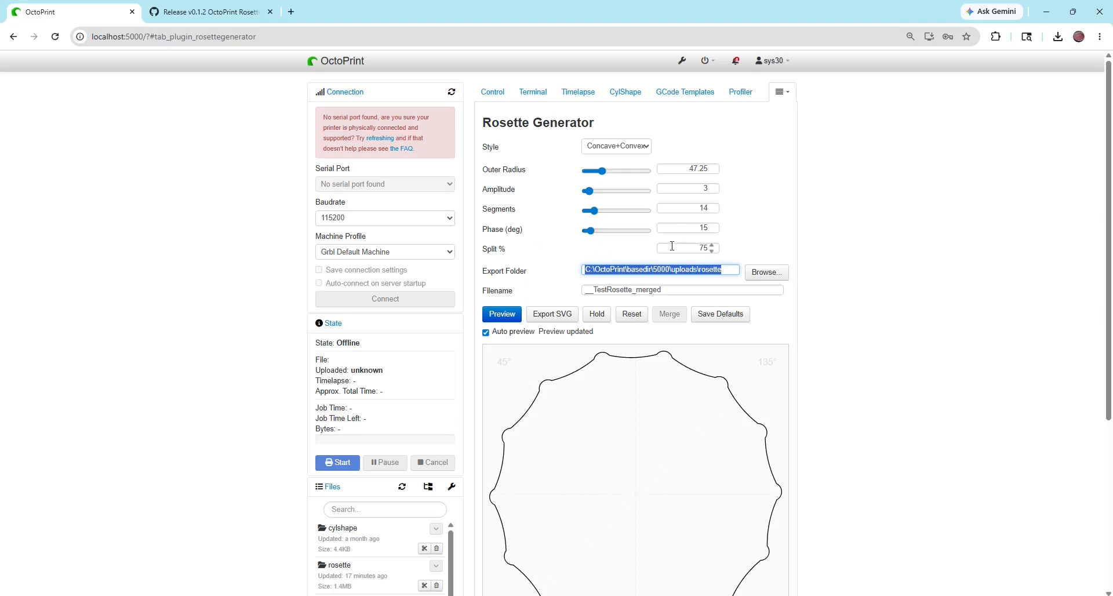
Switch the rosette to the X + 1 style with an outer radius of 64.5 and an amplitude of 1
left_click(616, 146)
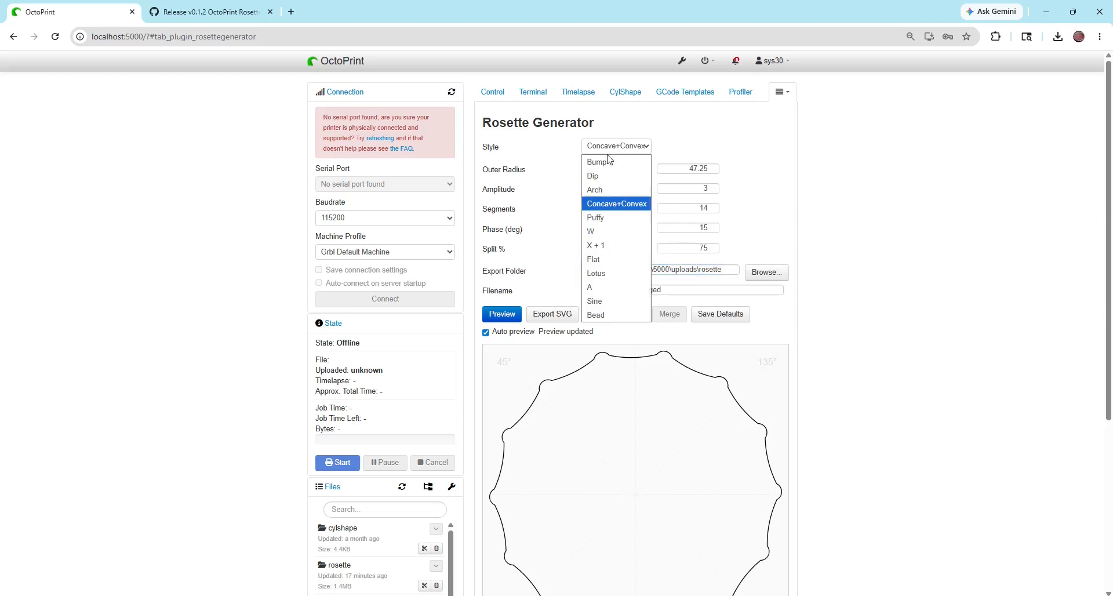
left_click(610, 246)
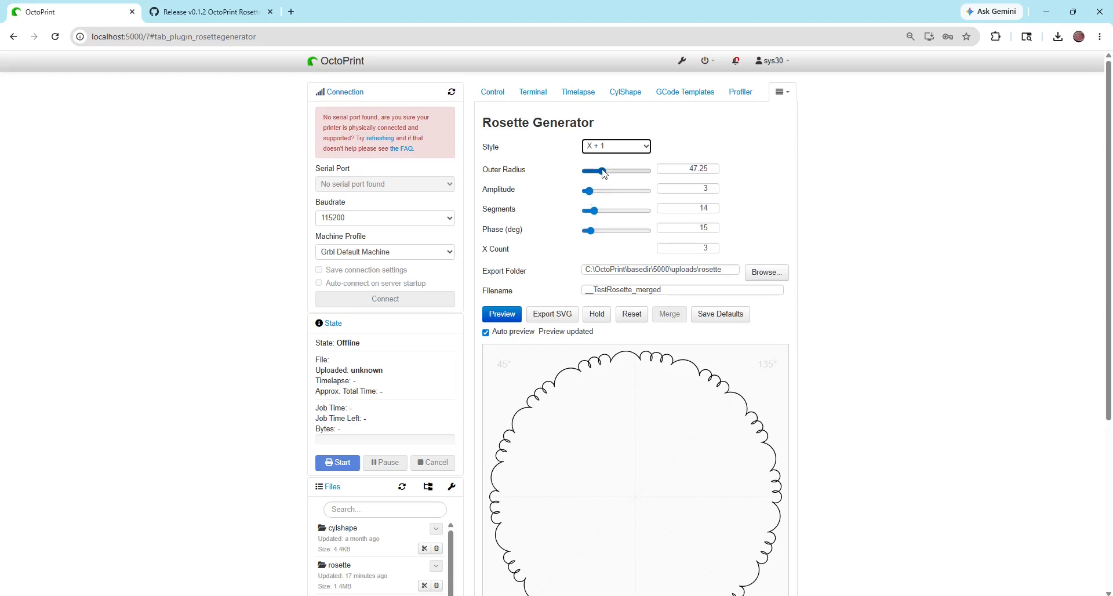
left_click_drag(602, 171, 610, 172)
left_click_drag(589, 194, 587, 194)
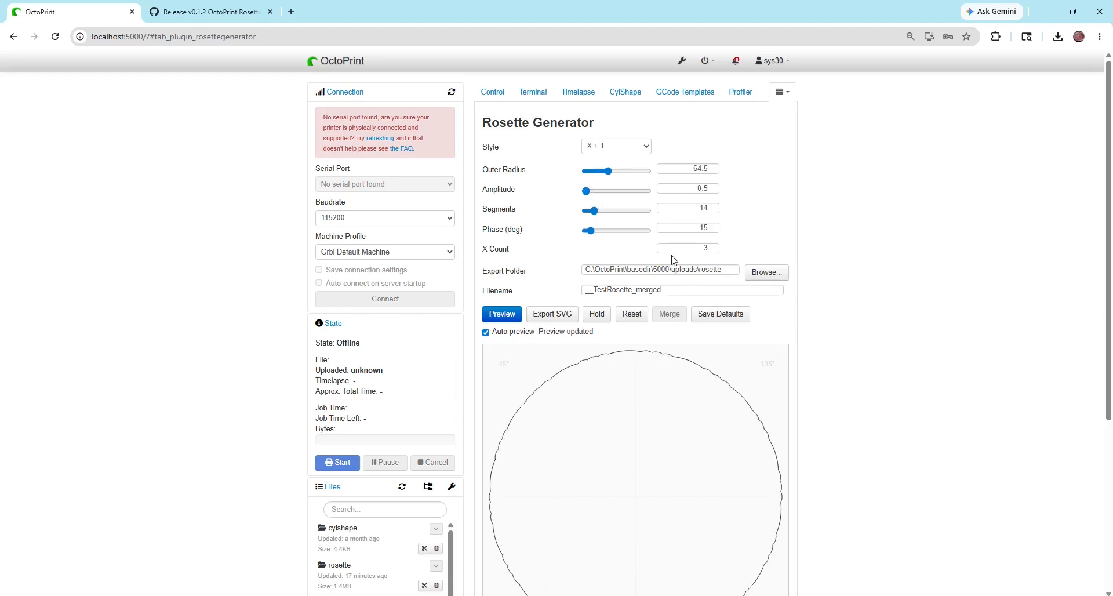
left_click_drag(684, 188, 732, 189)
type("1")
key("Tab")
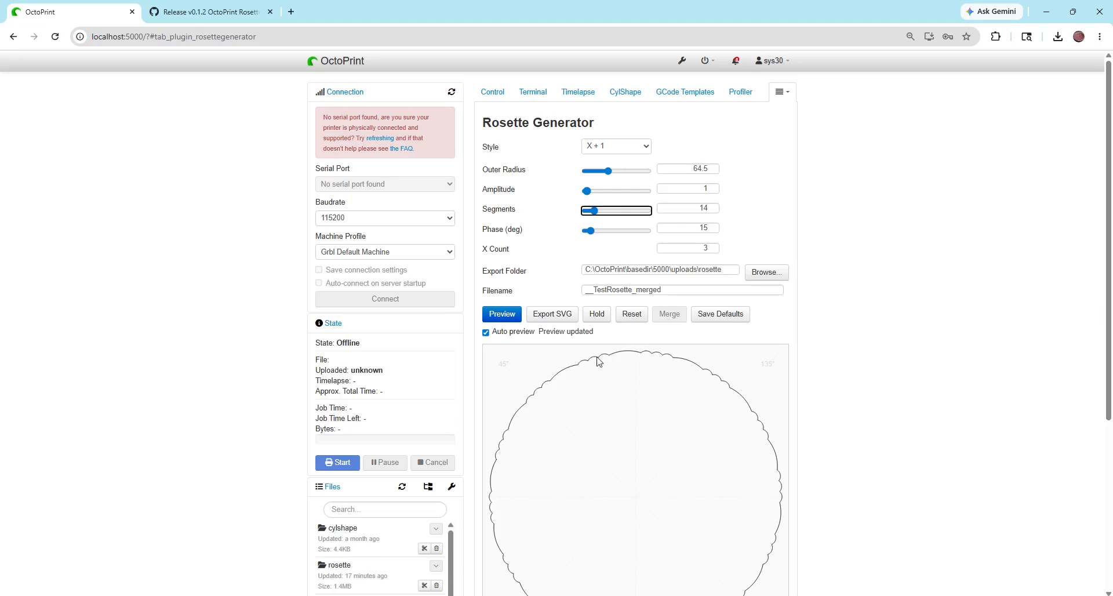
Try an X Count of 4 on the X + 1 rosette, and set it to 2
double_click(717, 248)
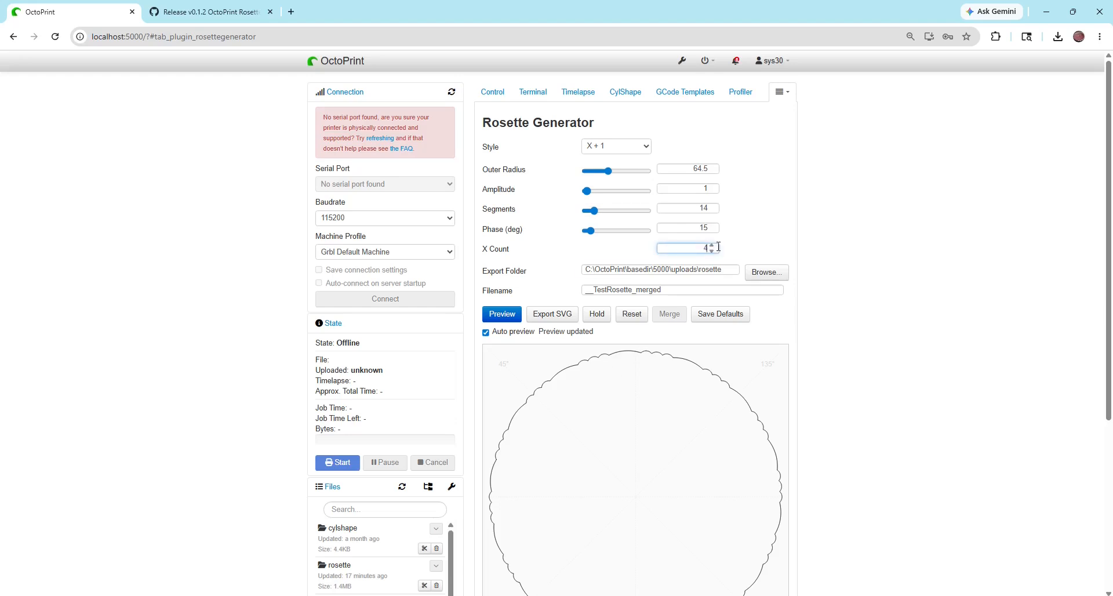
key("Tab")
key("shift+Tab")
type("2")
key("Tab")
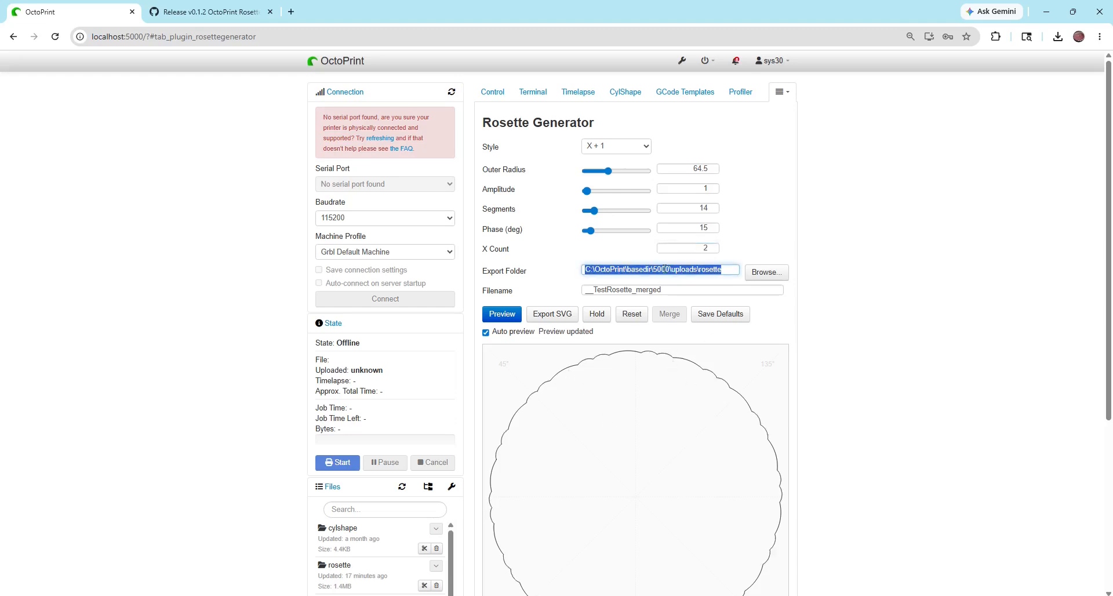
left_click(638, 150)
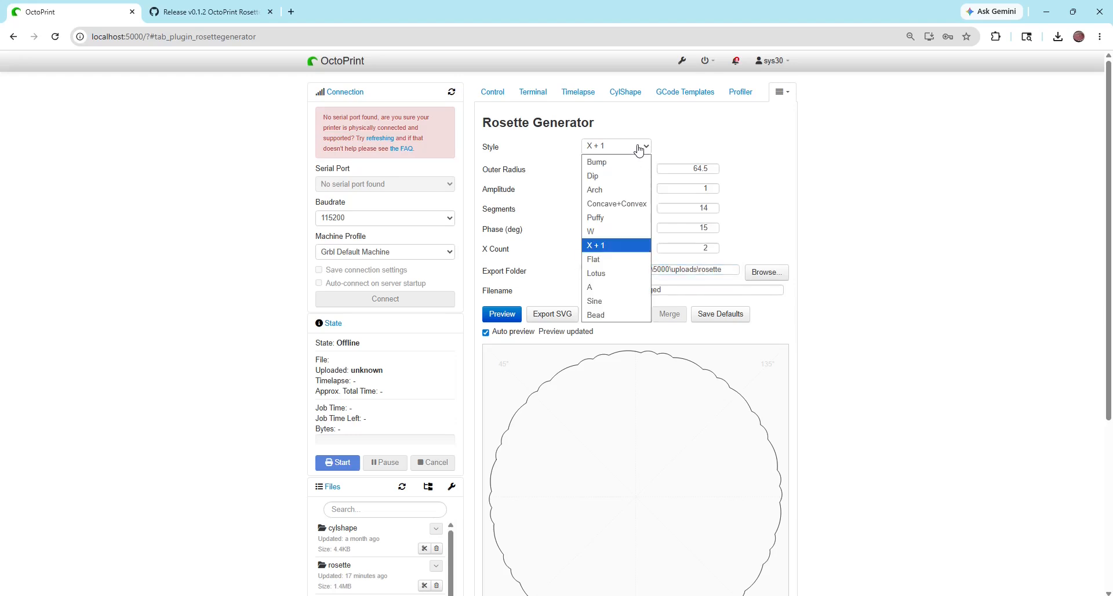
left_click(674, 136)
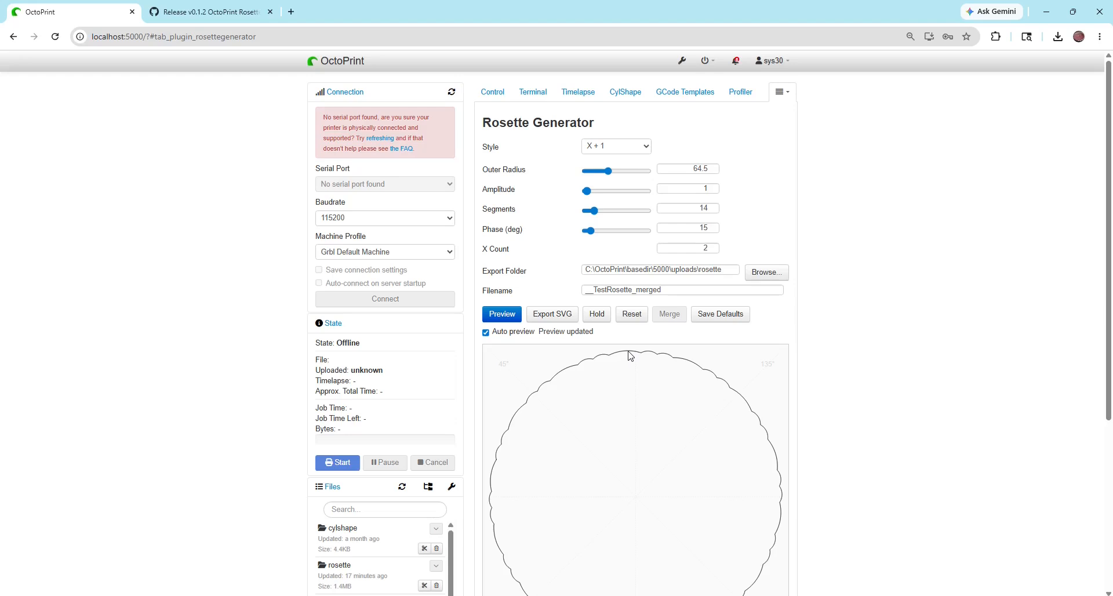
View the rosettegenerator repository's issues and main page on GitHub, and return to the Rosette Generator in OctoPrint
left_click(204, 12)
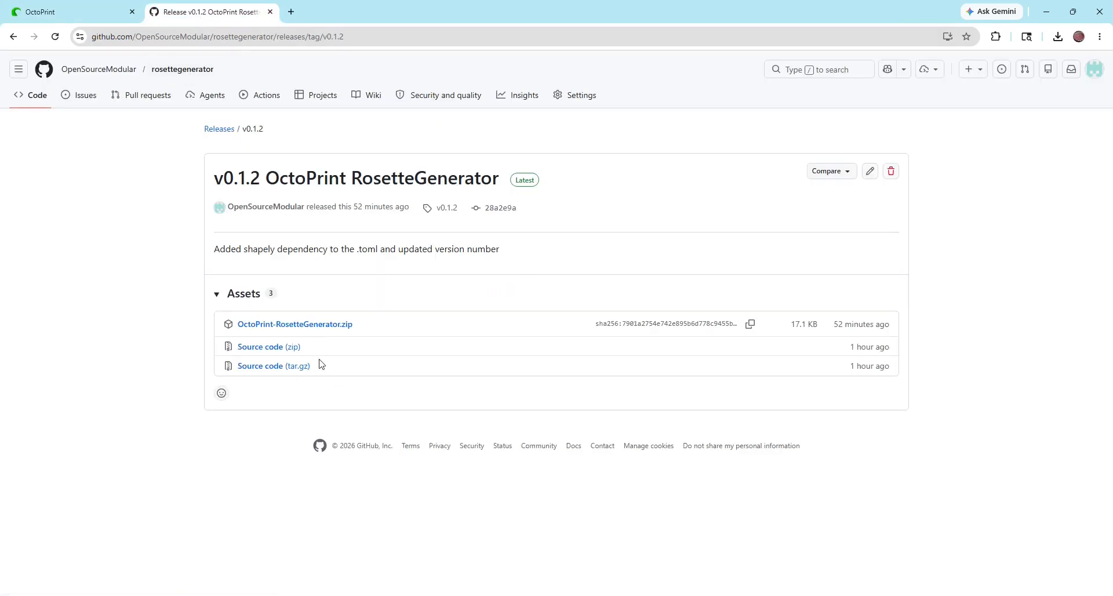
left_click(195, 72)
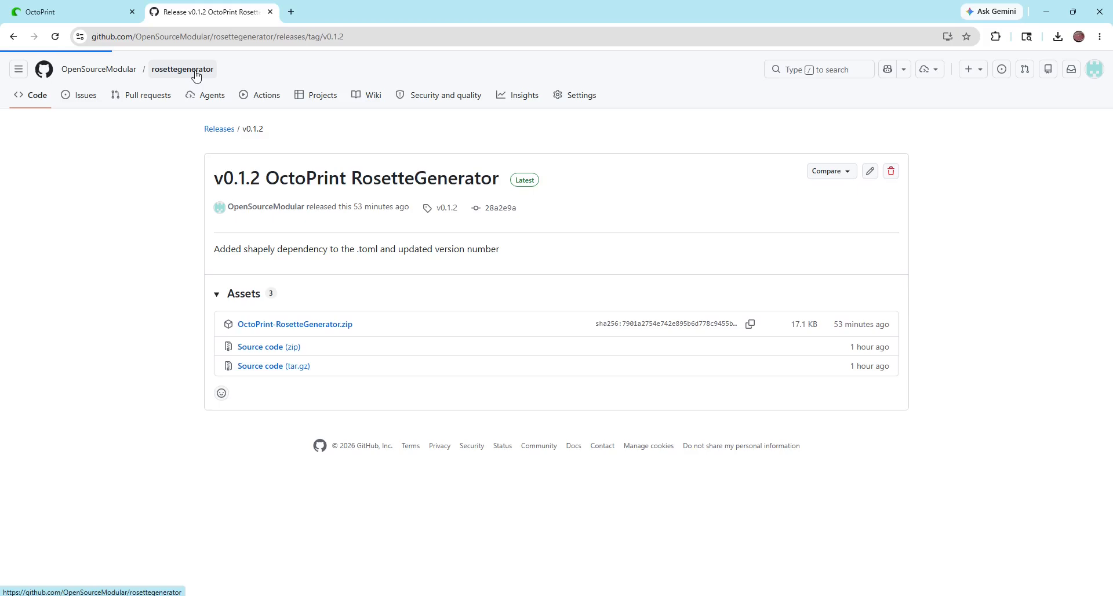
left_click(82, 99)
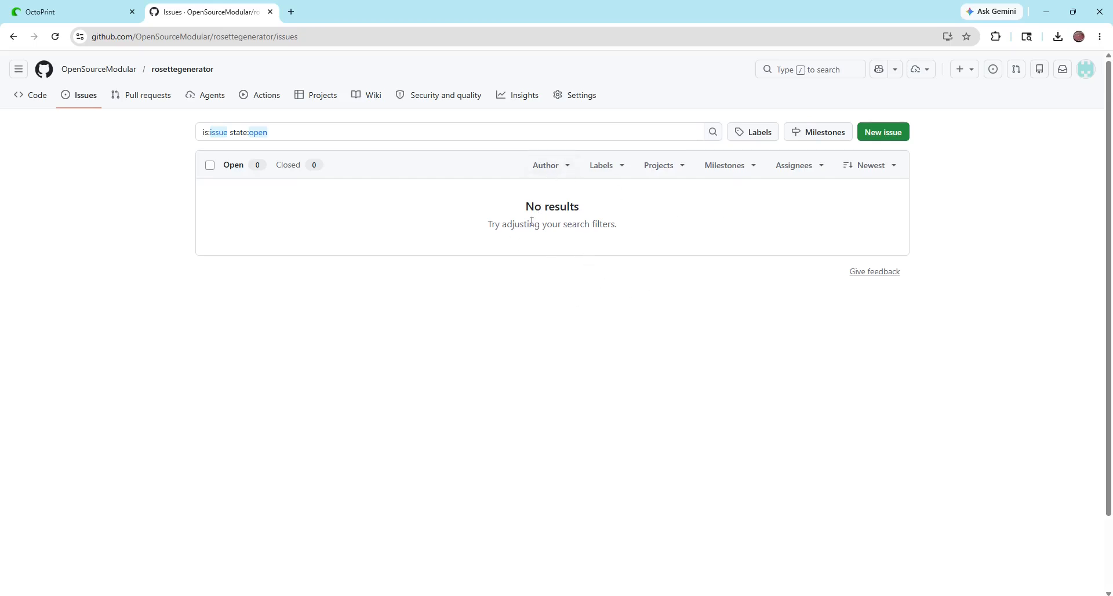
left_click(189, 72)
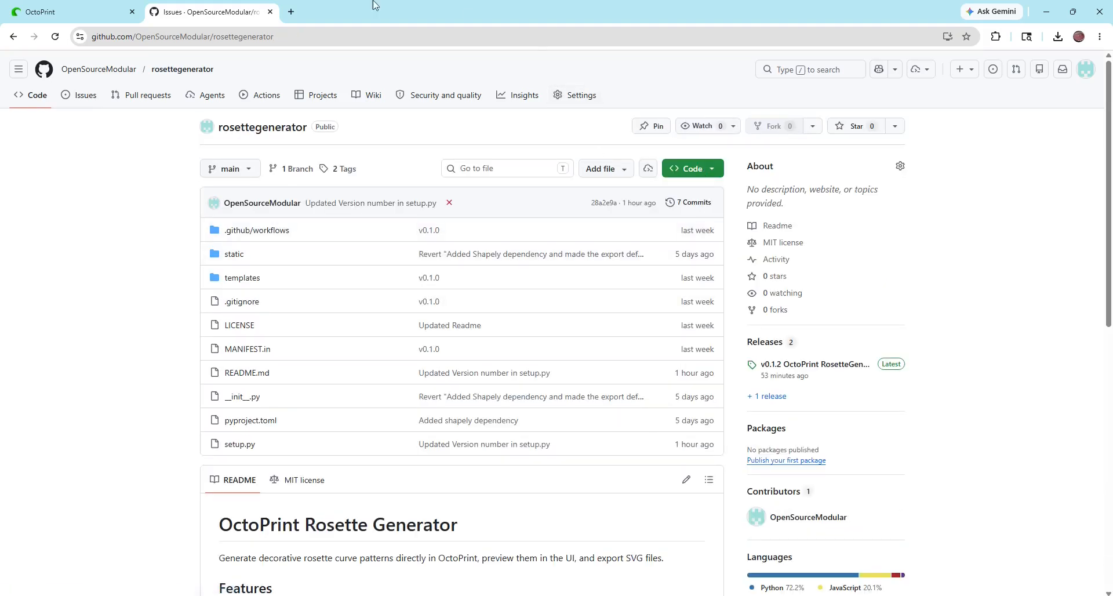
left_click(103, 14)
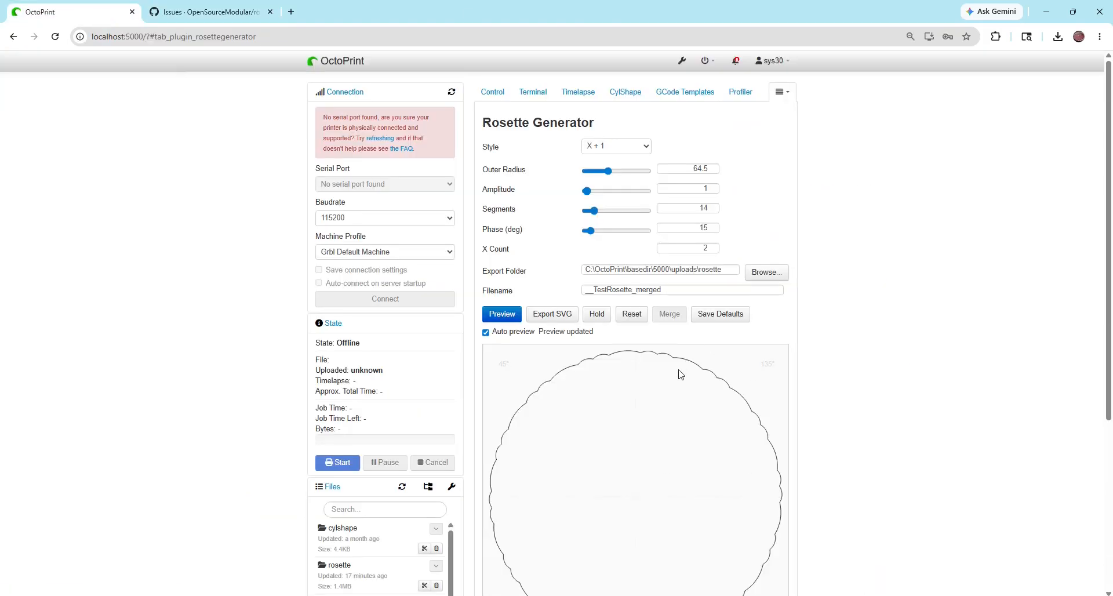